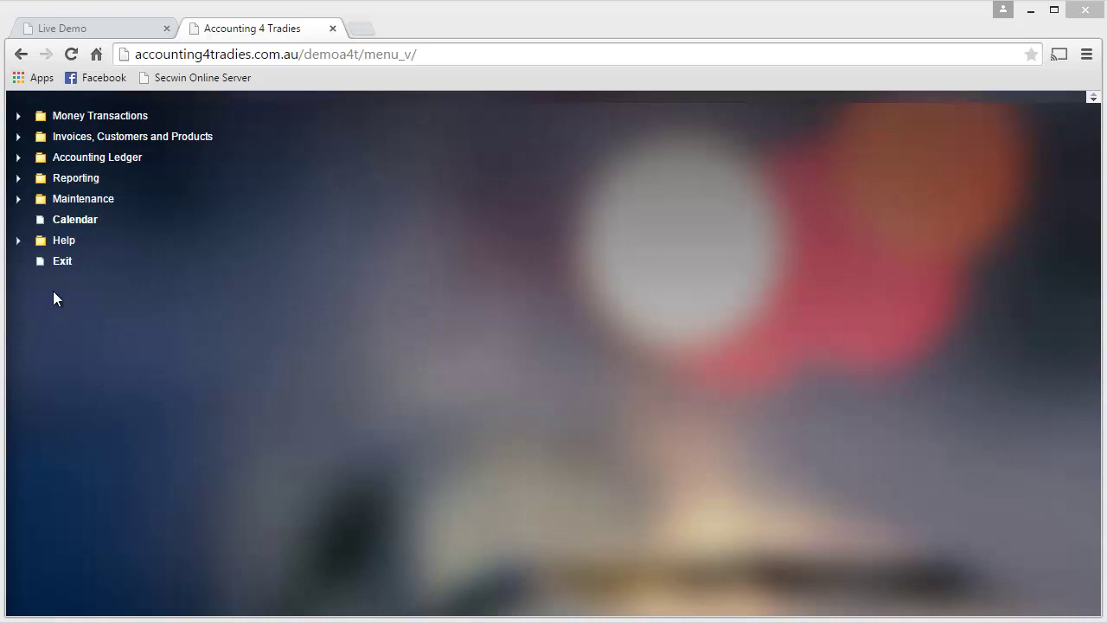
- Open the bank statement import and choose anz_statement 1.csv from the OneDrive Documents folder as the CSV file
left_click(110, 117)
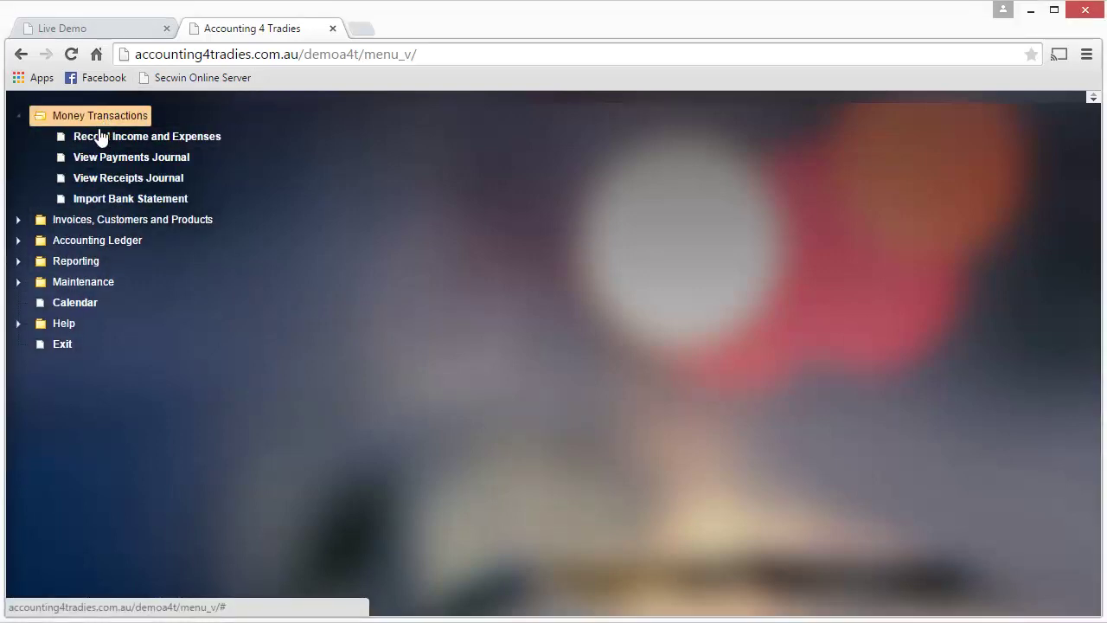
left_click(153, 198)
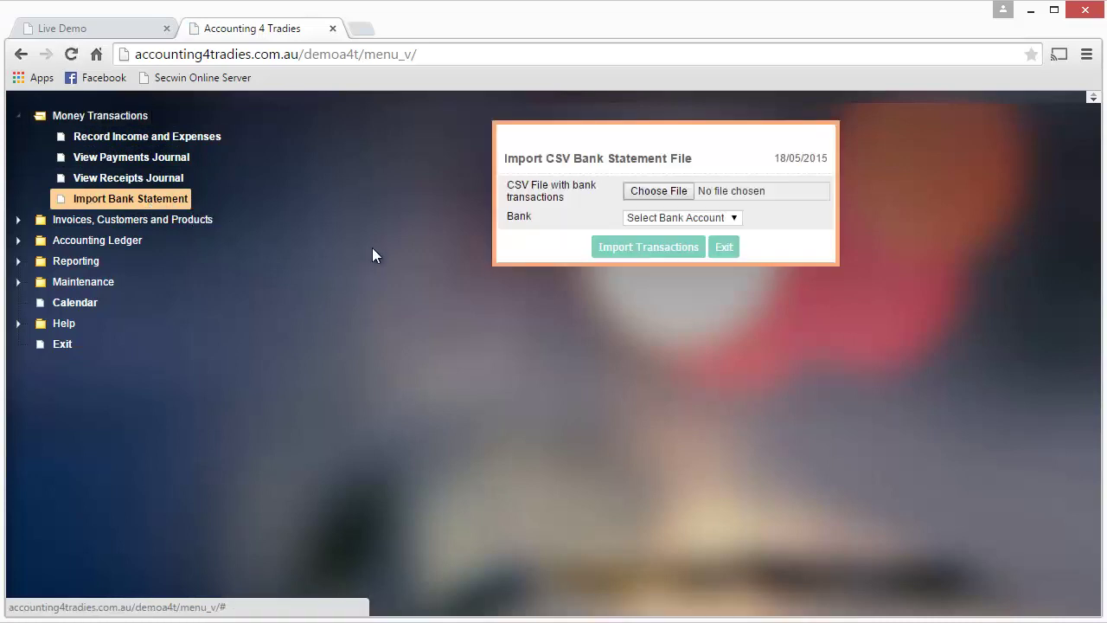
left_click(651, 191)
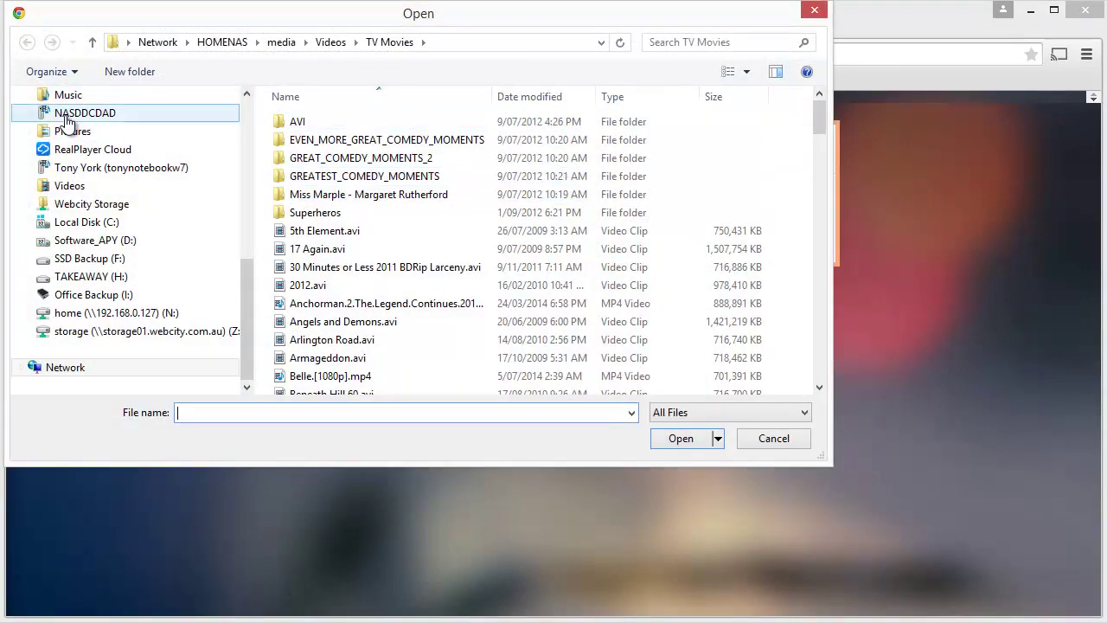
left_click_drag(245, 279, 257, 116)
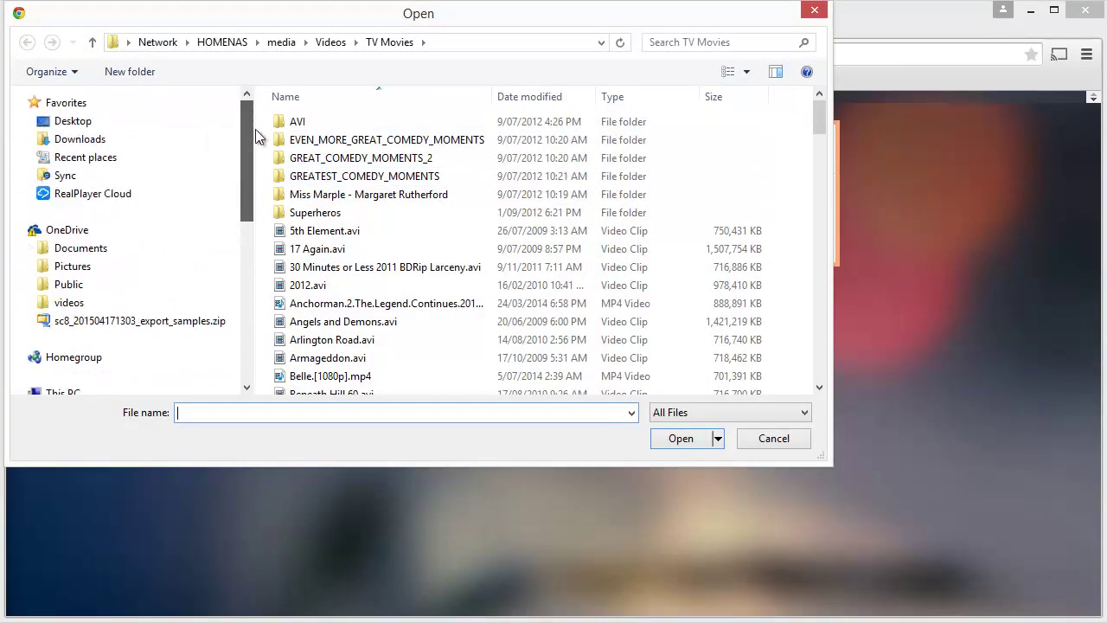
left_click(118, 248)
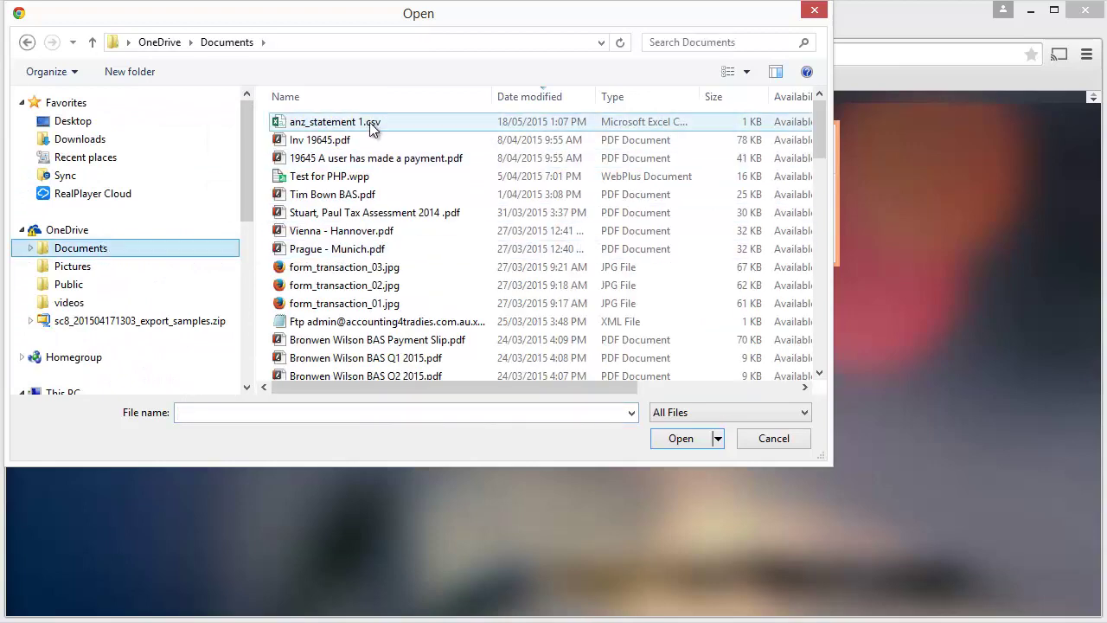
left_click(367, 122)
left_click(675, 442)
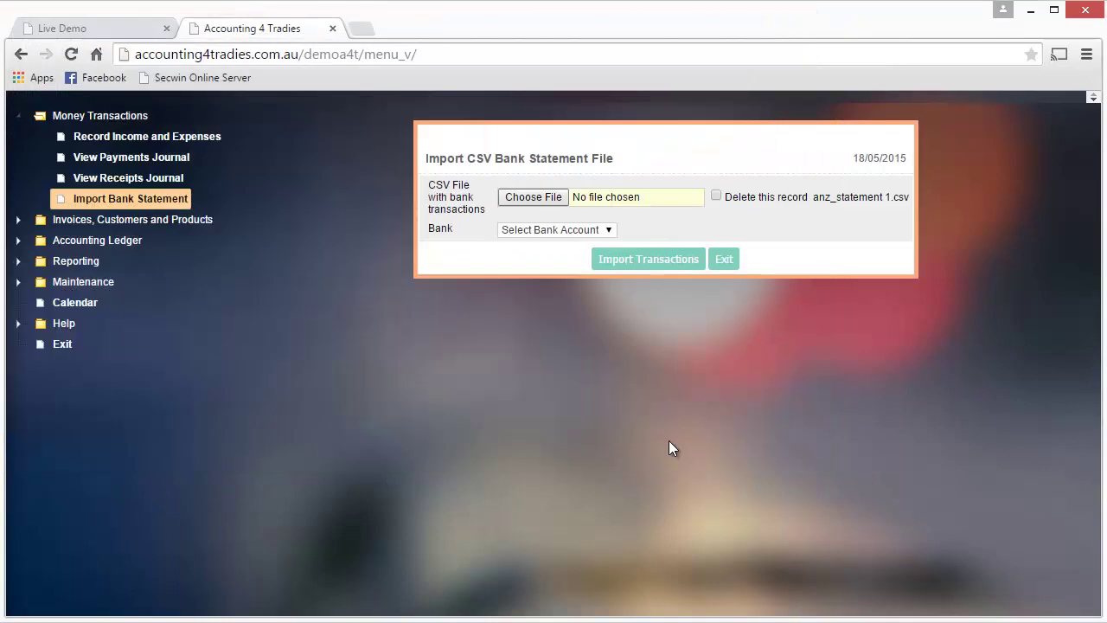
- Import the statement's transactions into the Credit Card One account and acknowledge the import
left_click(533, 231)
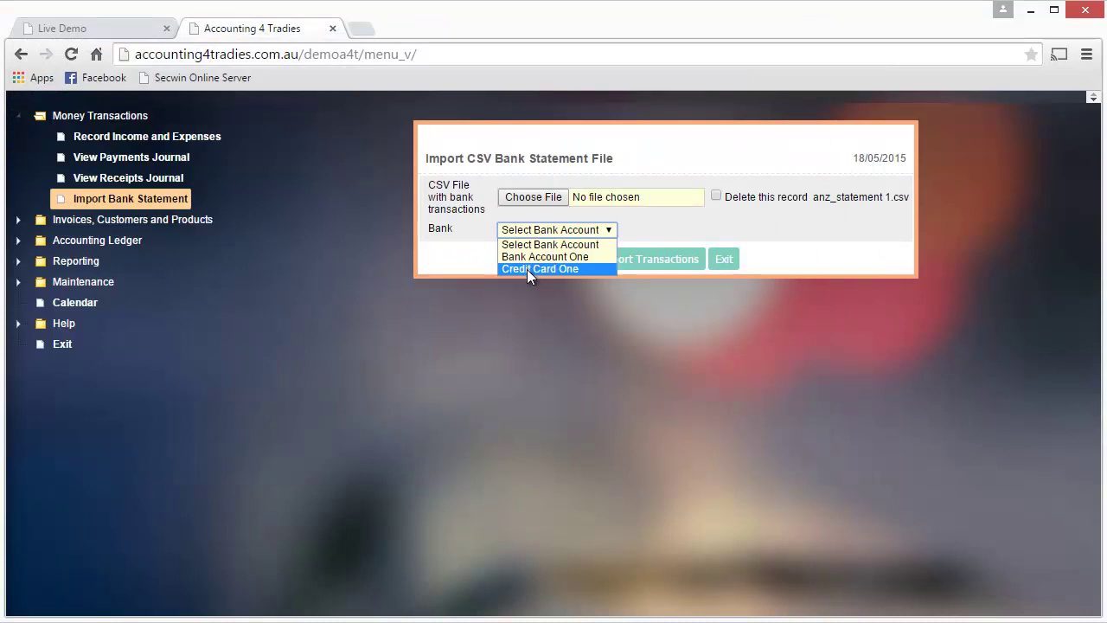
left_click(541, 269)
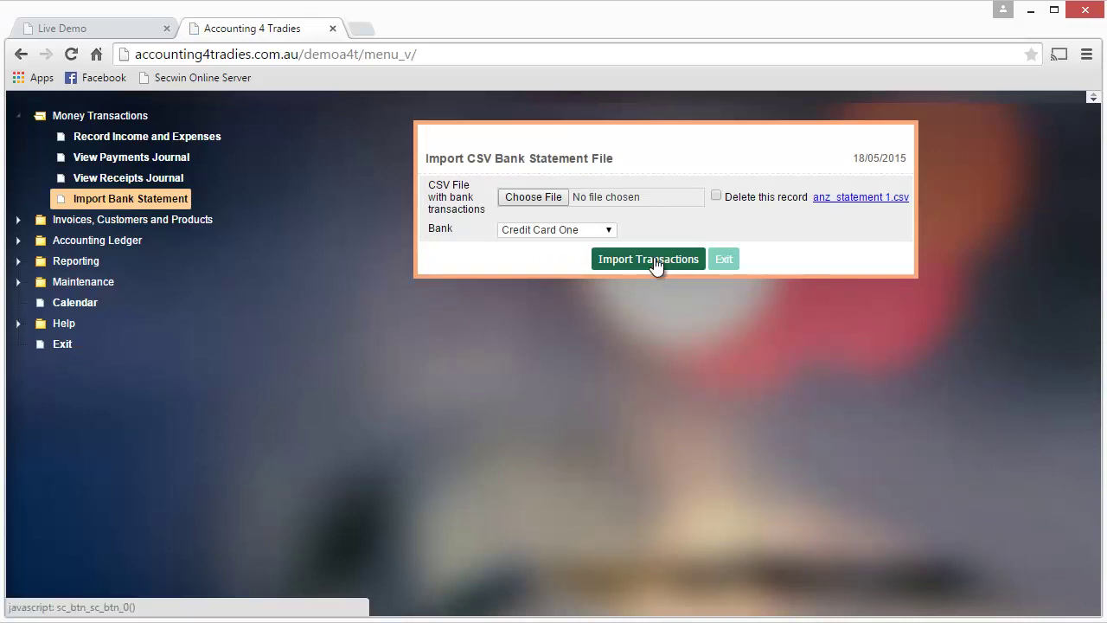
left_click(654, 259)
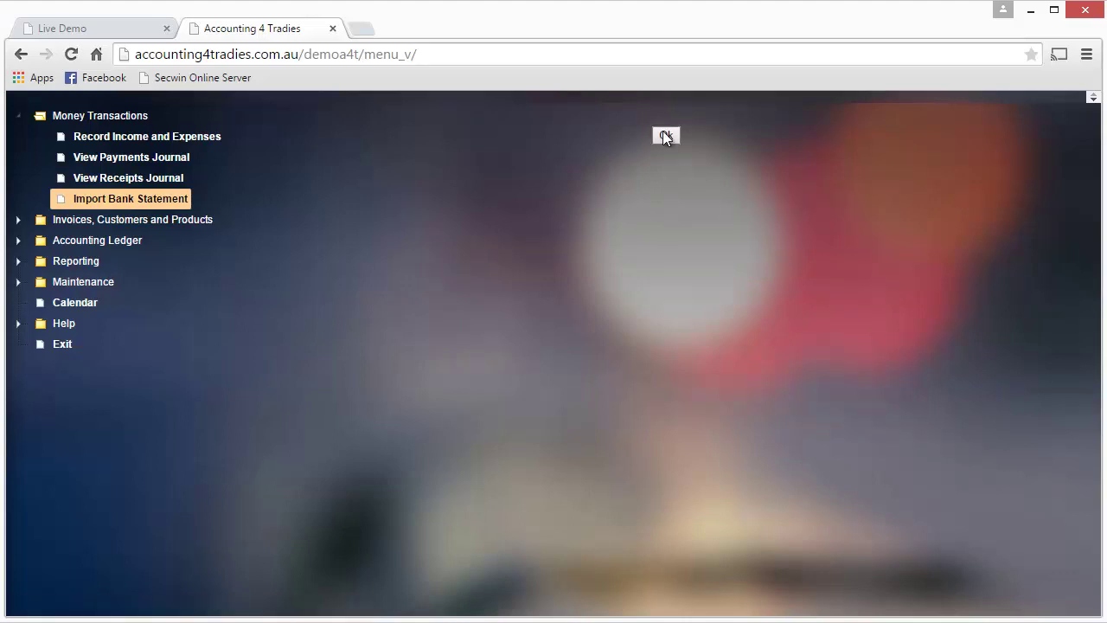
left_click(664, 135)
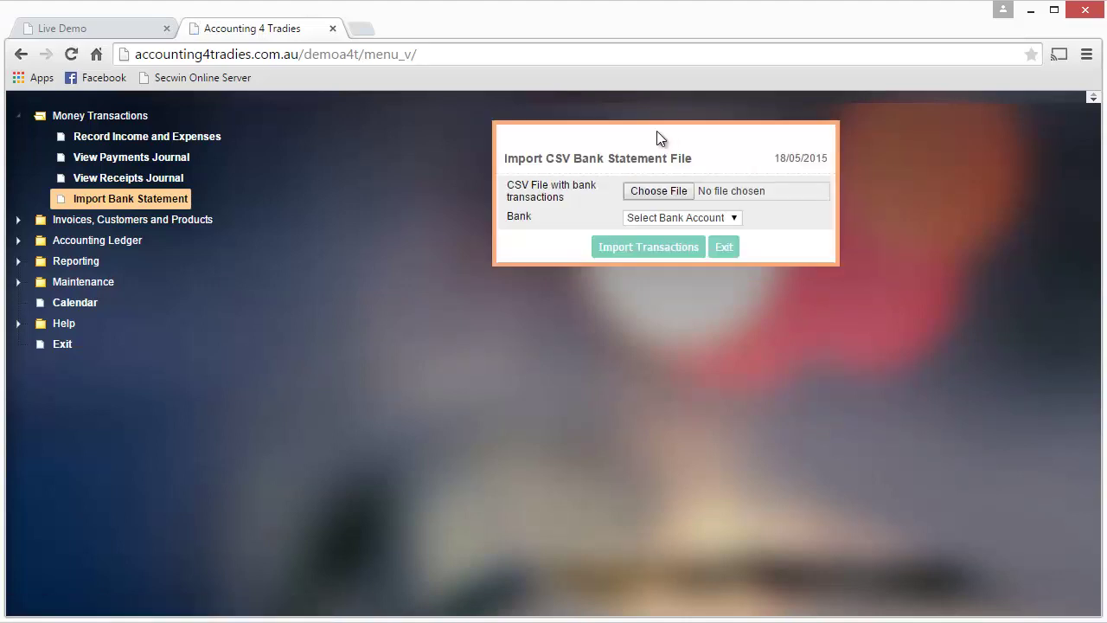
- Open the income and expense transaction list for the Credit Card One account
left_click(128, 141)
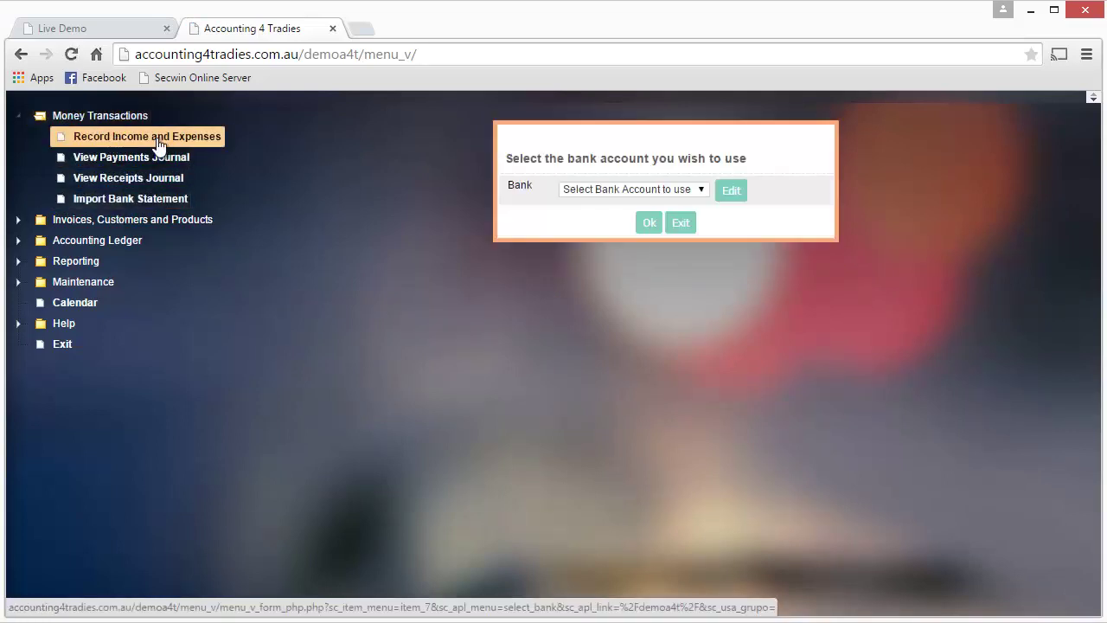
left_click(610, 188)
left_click(602, 228)
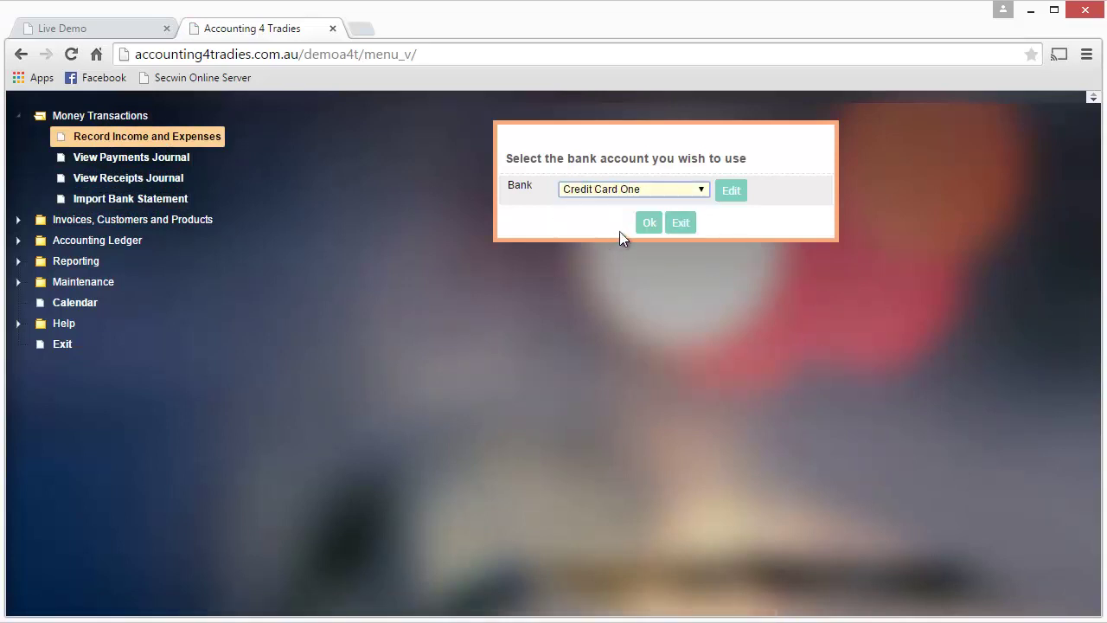
left_click(647, 224)
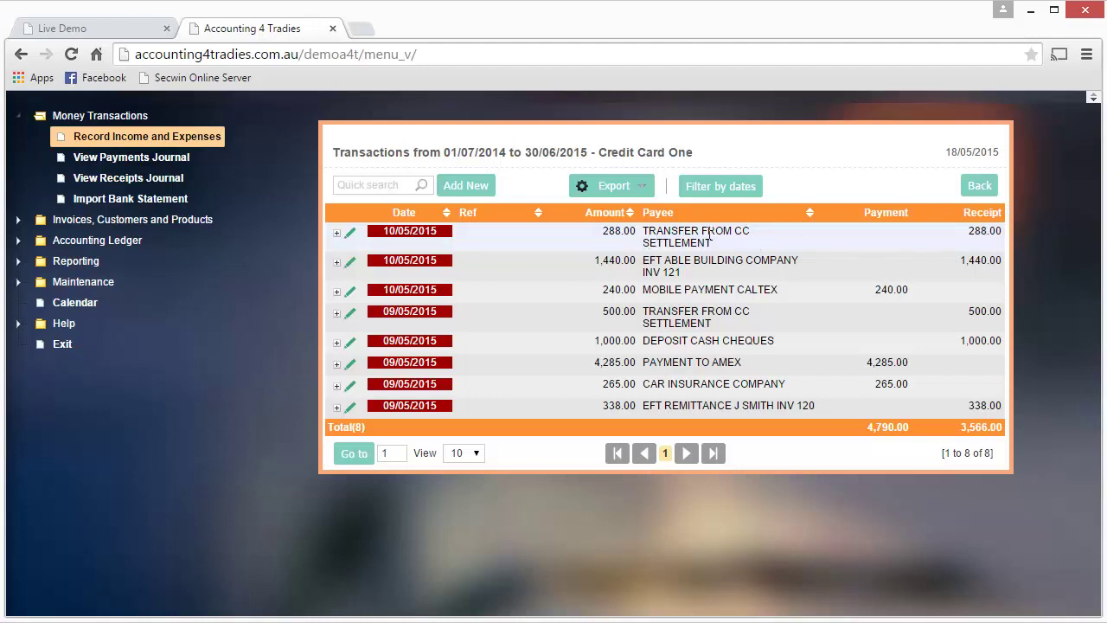
- Allocate 288.00 of the 10/05/2015 TRANSFER FROM CC SETTLEMENT receipt to ledger code 201 Sales - Materials and save the transaction
left_click(351, 236)
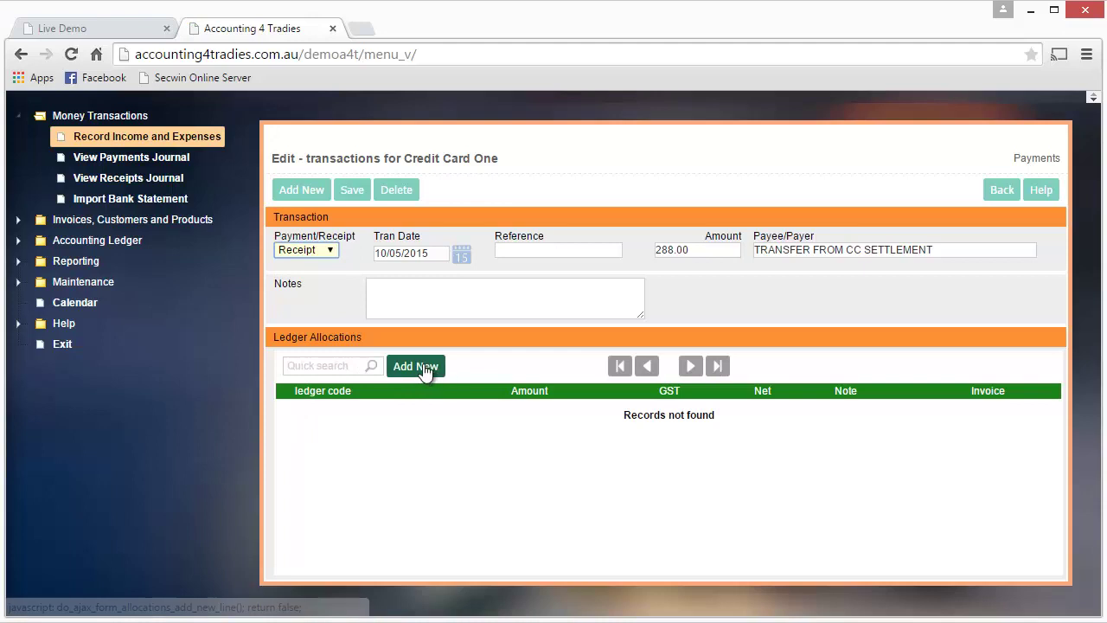
left_click(423, 368)
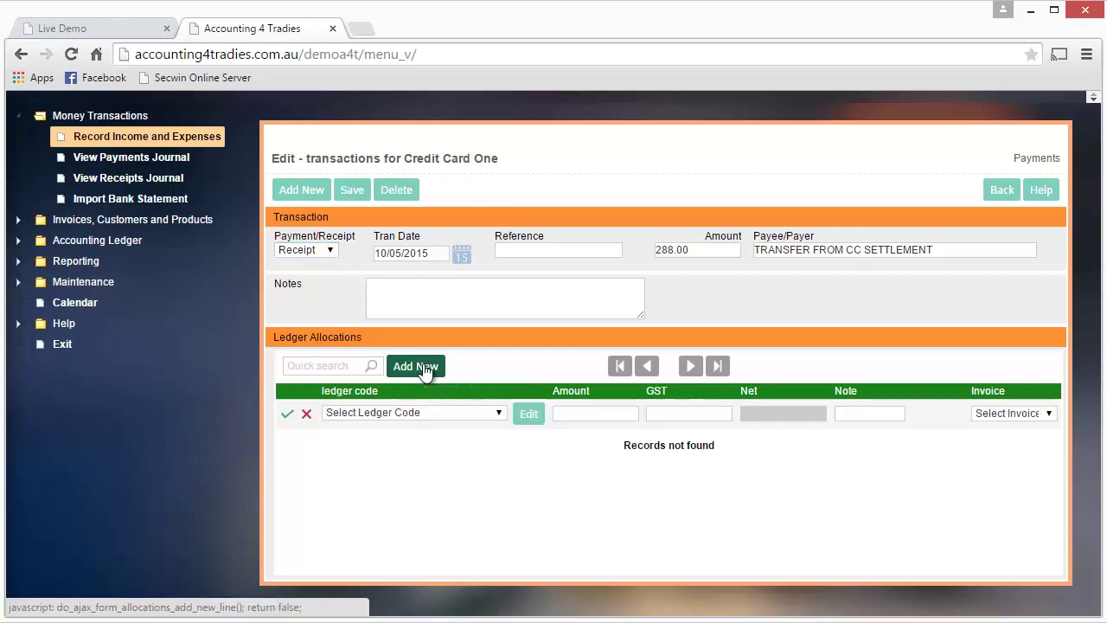
left_click(396, 413)
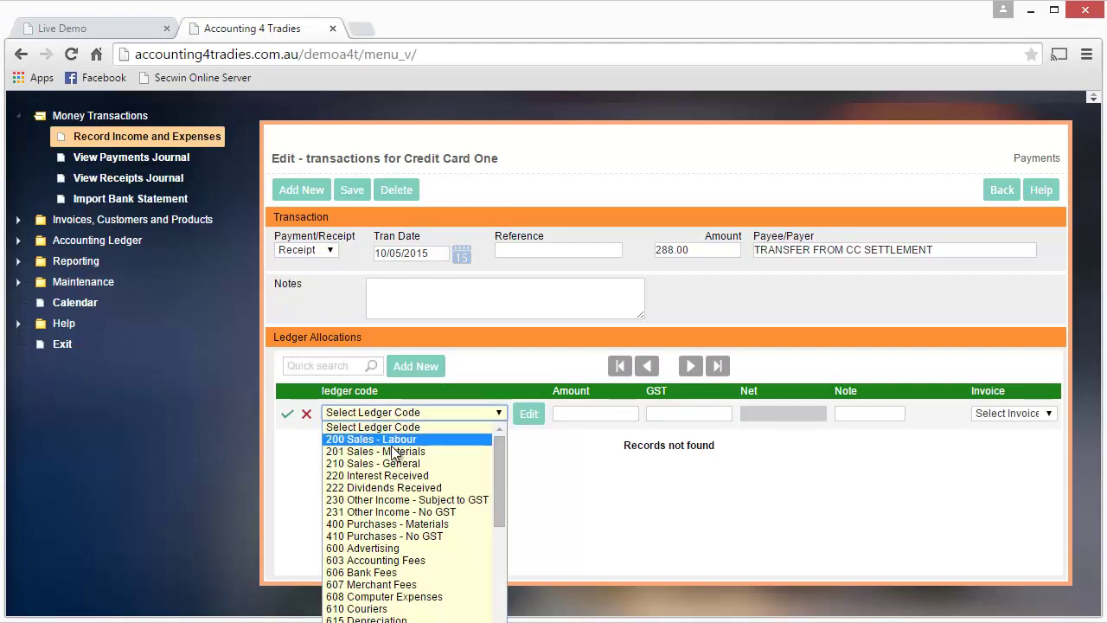
left_click(391, 450)
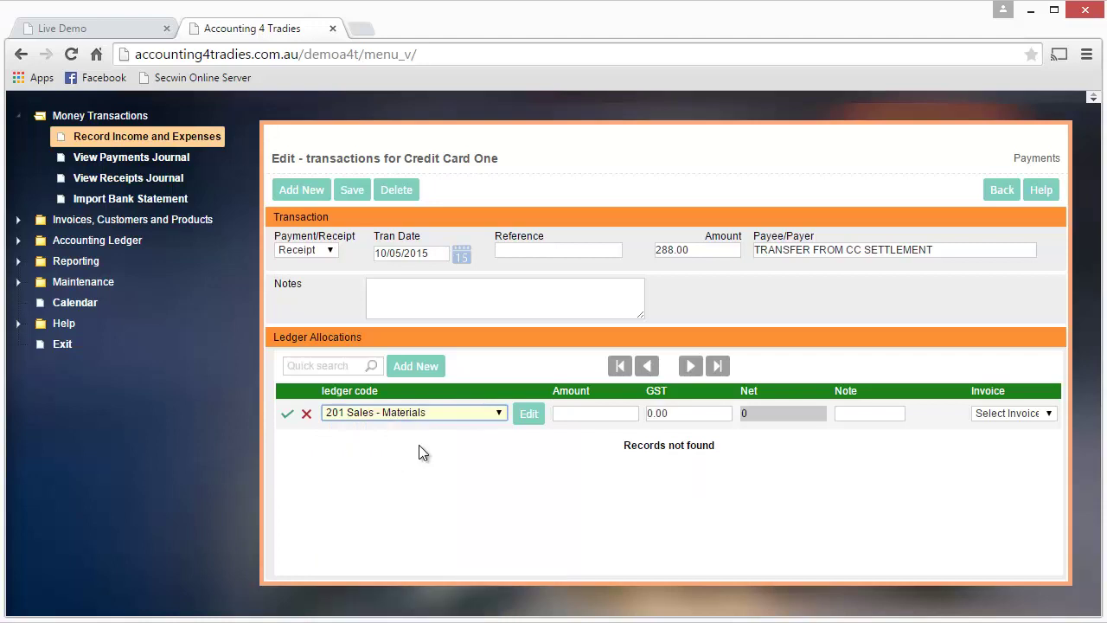
left_click(579, 414)
type("288")
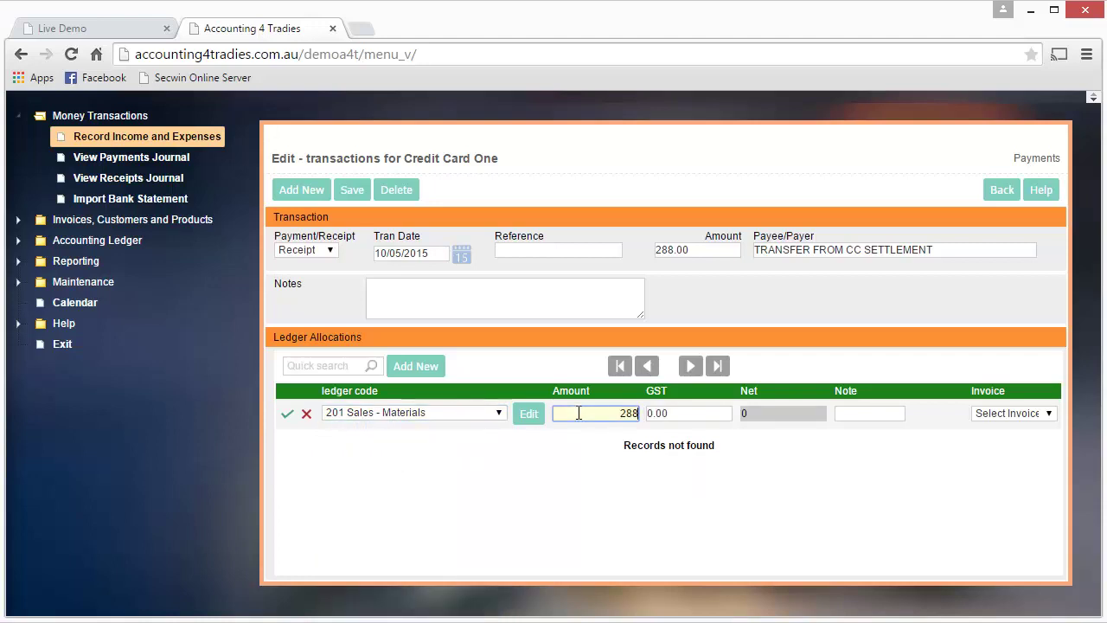
key("Tab")
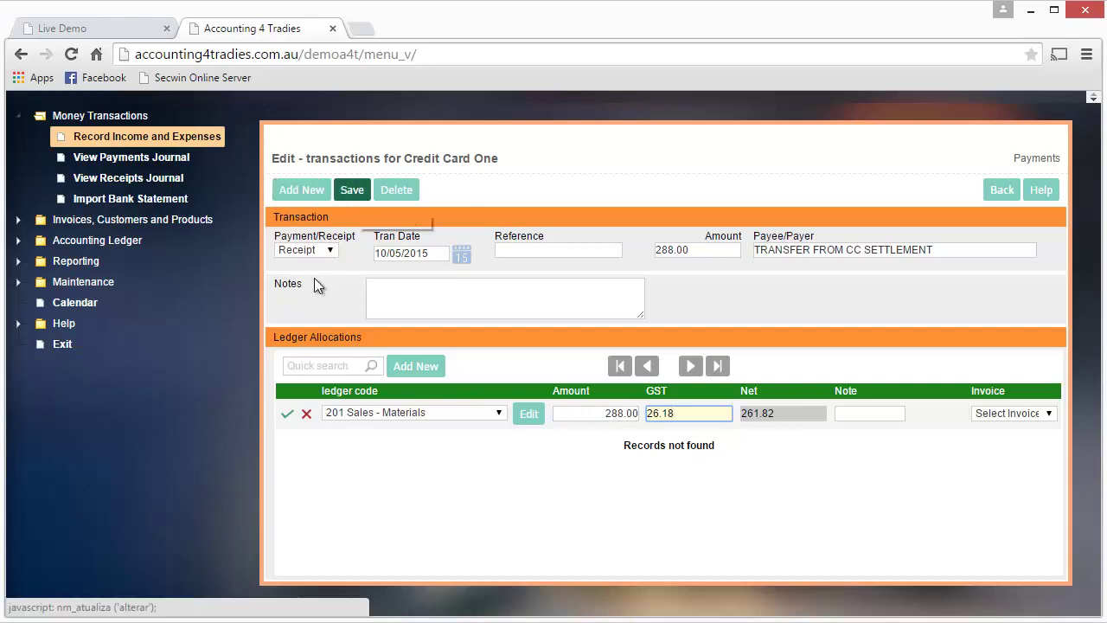
left_click(287, 414)
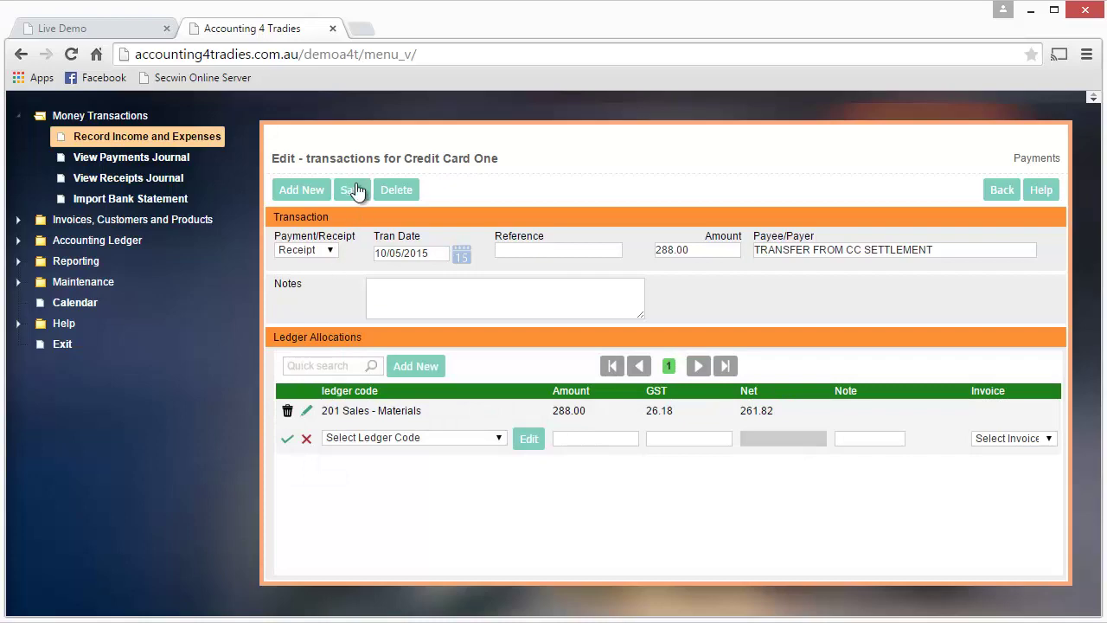
left_click(351, 192)
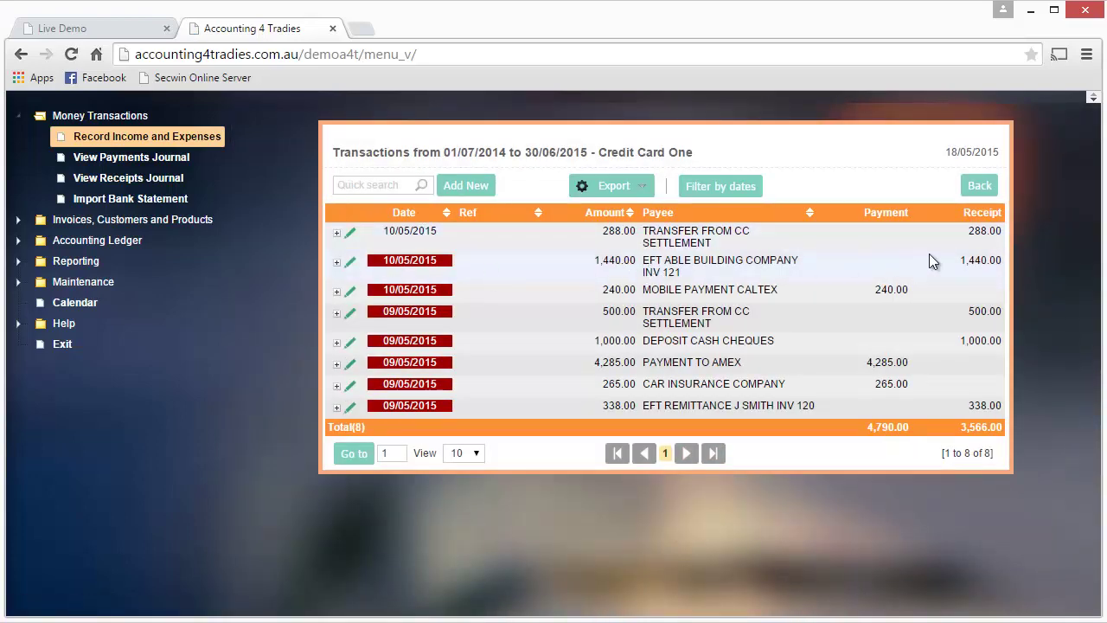
- Add a ledger allocation line with code 201 Sales - Materials to the EFT ABLE BUILDING COMPANY INV 121 receipt
left_click(351, 263)
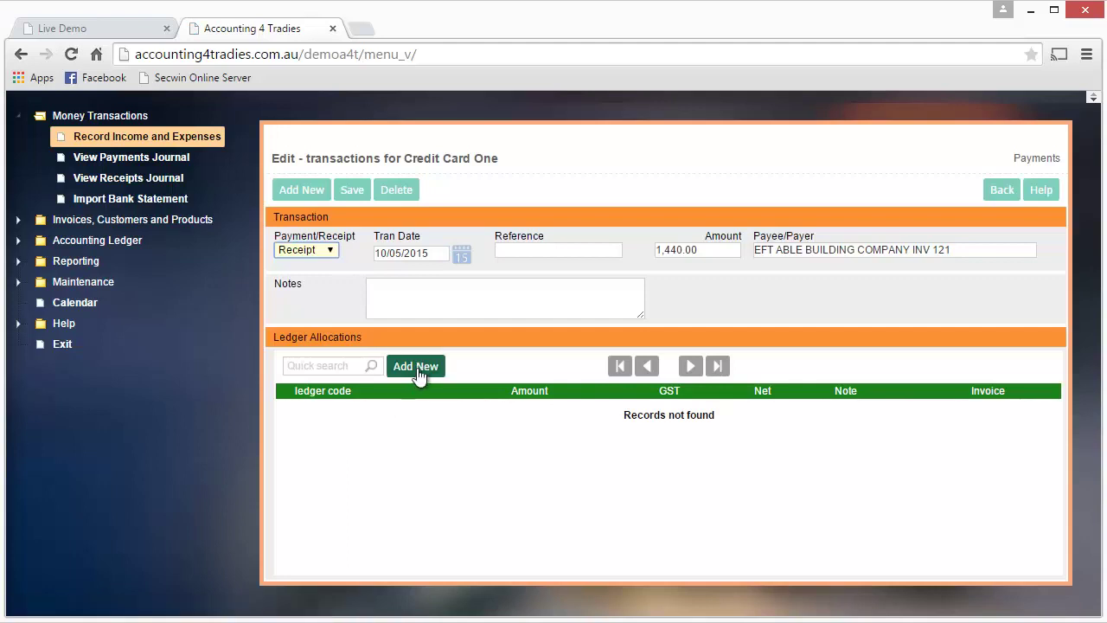
left_click(418, 368)
left_click(405, 419)
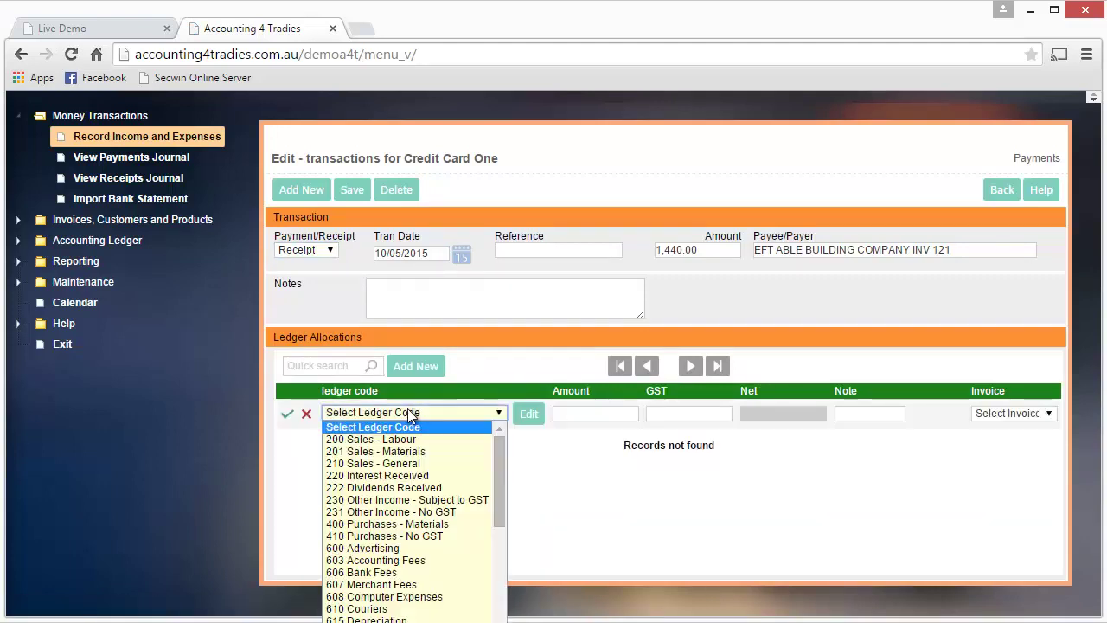
left_click(403, 455)
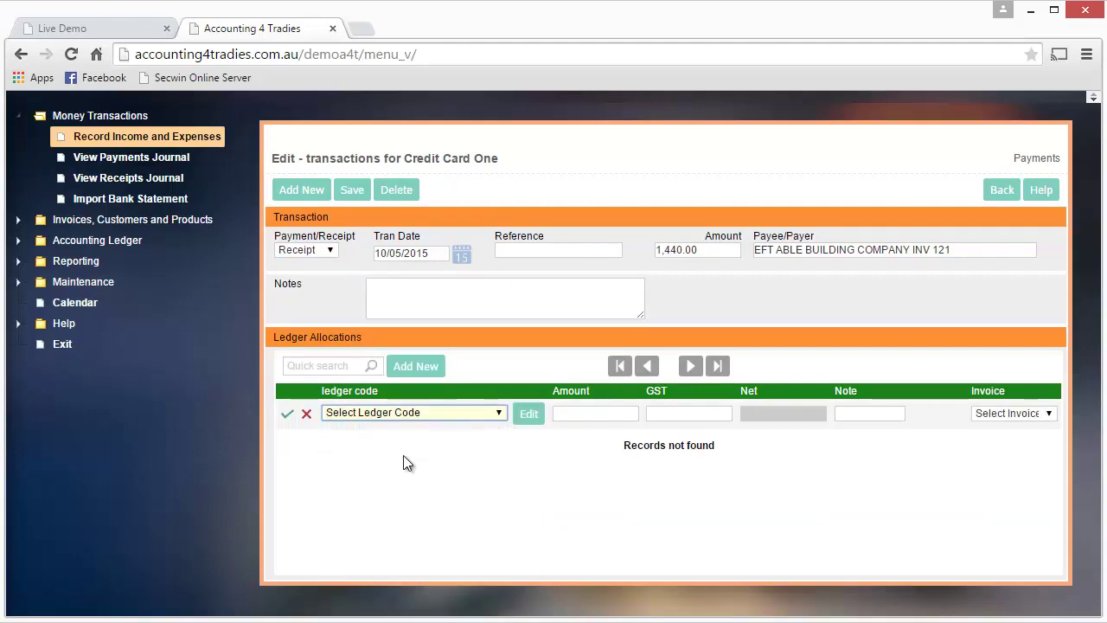
left_click(705, 413)
type("0.1440")
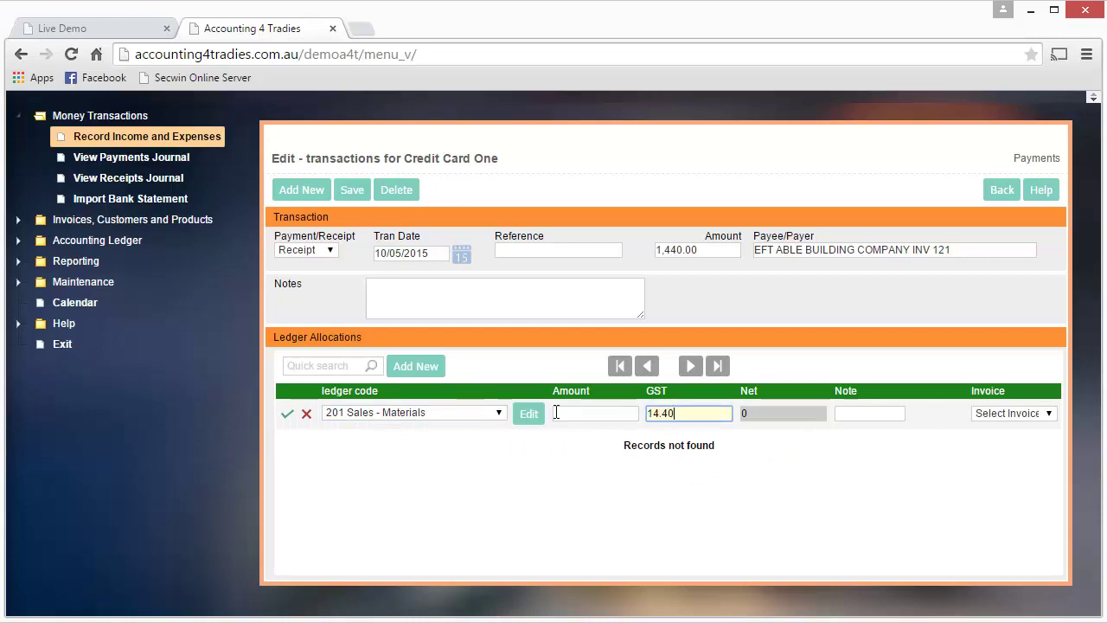
key("Tab")
key("shift+Tab")
type("0.01")
- Set the allocation amount to 1,440.00, store the allocation line and save the transaction
left_click(556, 412)
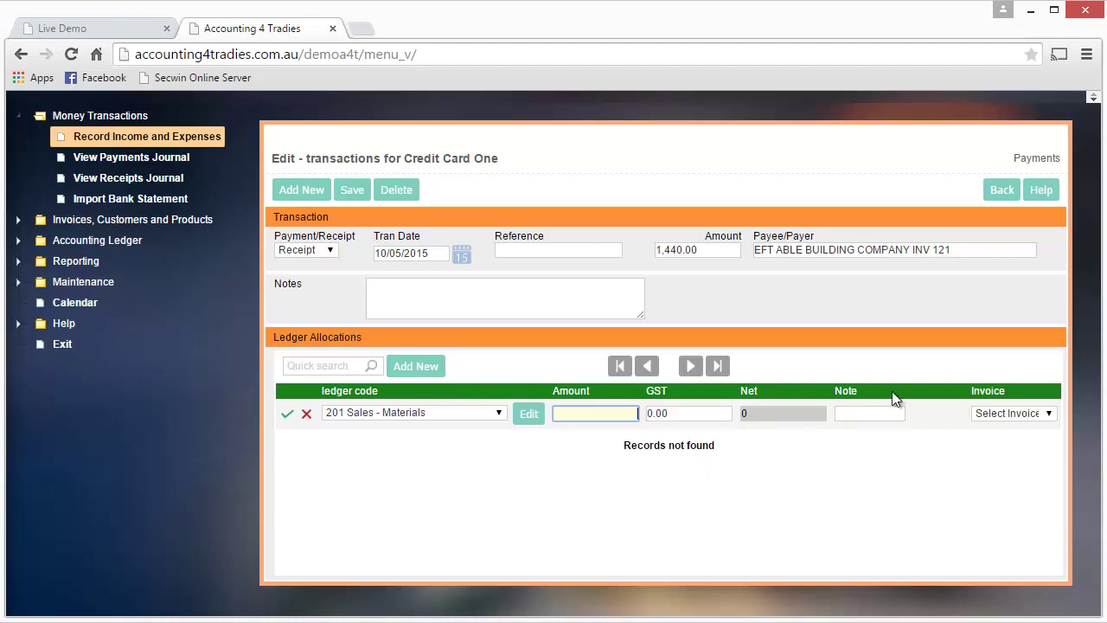
key("Tab")
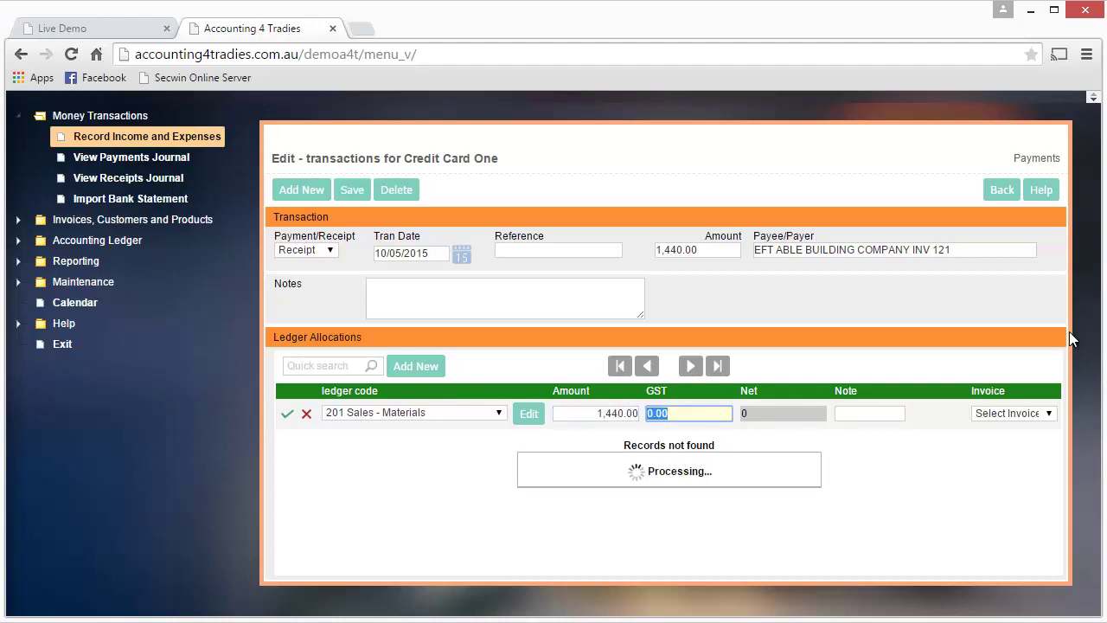
left_click(287, 416)
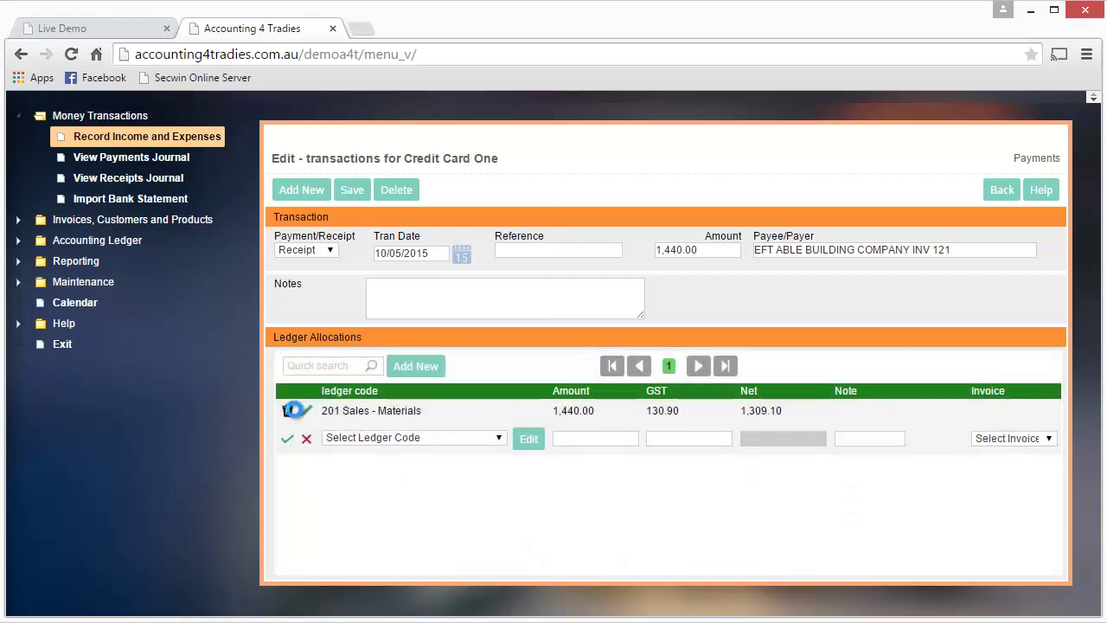
left_click(352, 189)
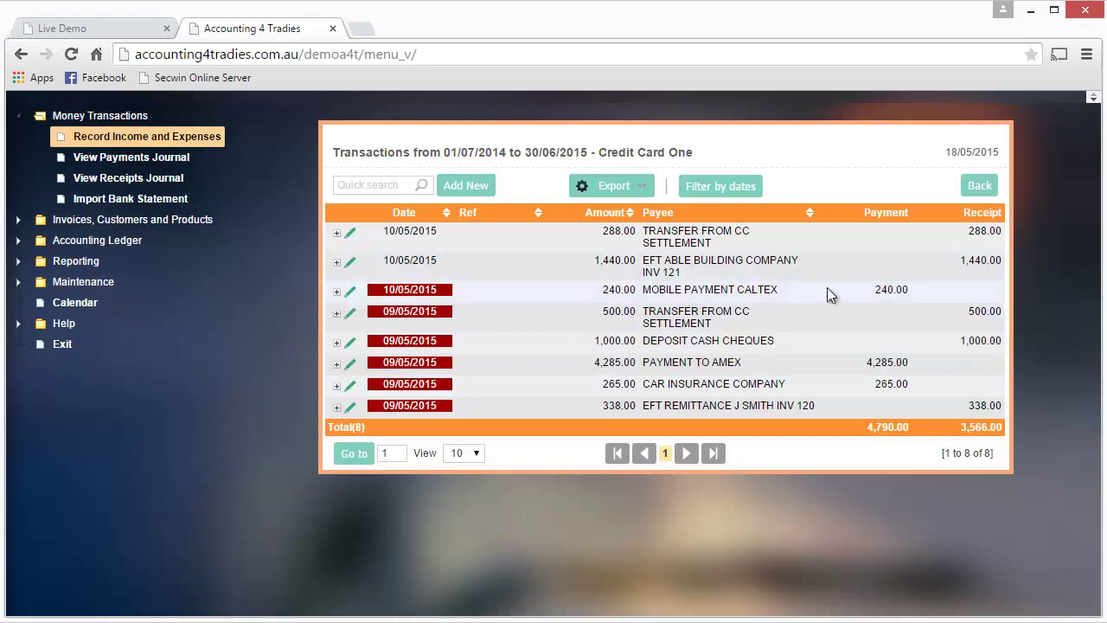
- Add a ledger allocation line with code 641 Motor Expenses Fuel to the MOBILE PAYMENT CALTEX payment
left_click(350, 292)
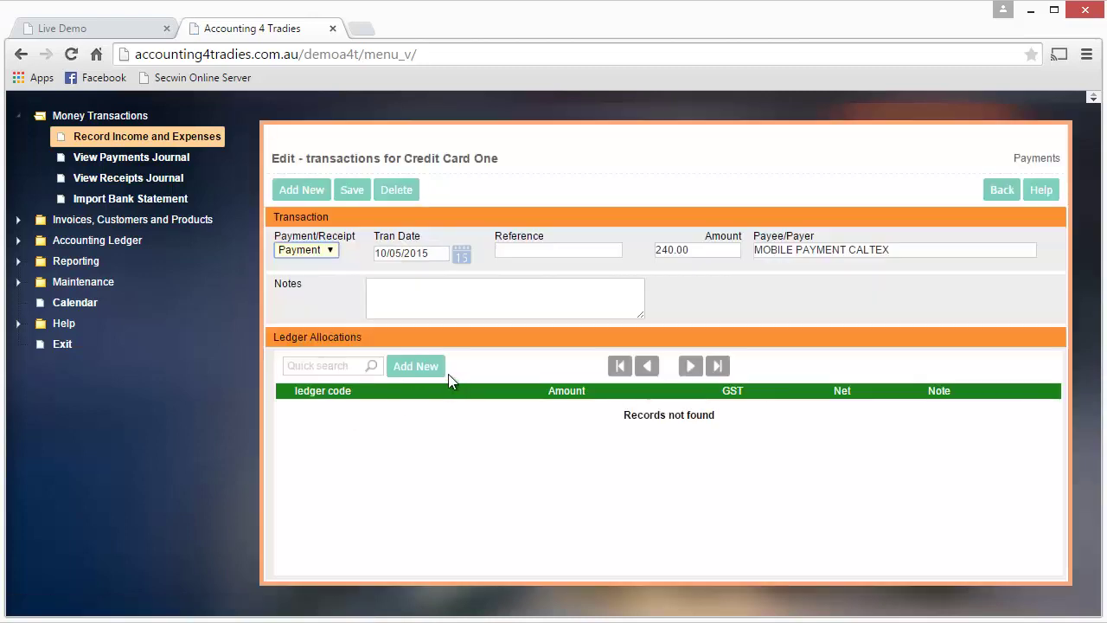
left_click(415, 367)
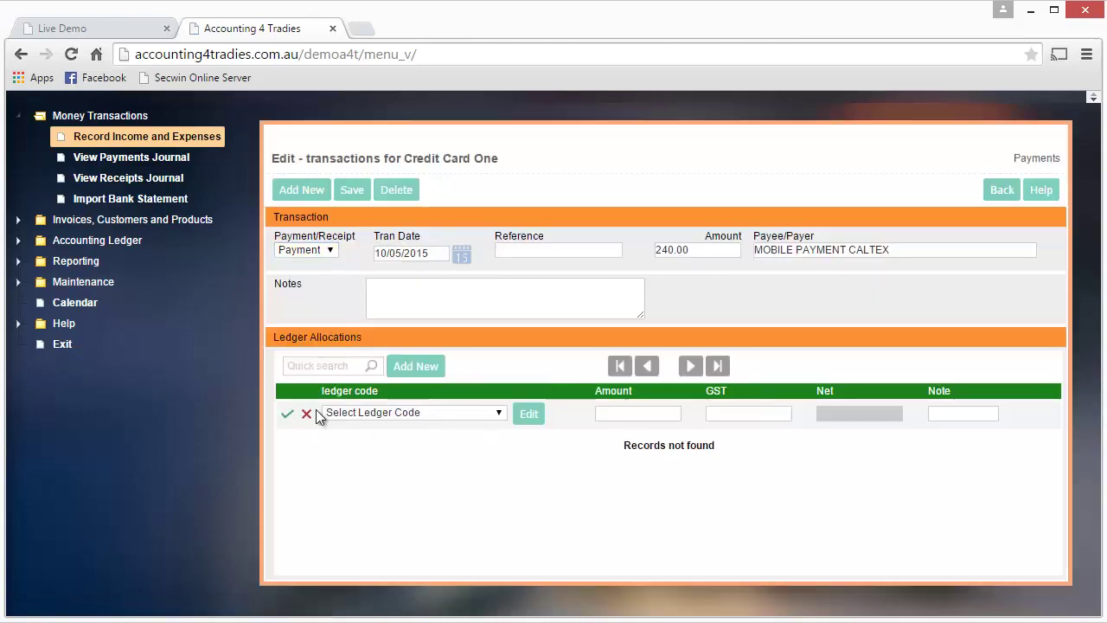
left_click(334, 412)
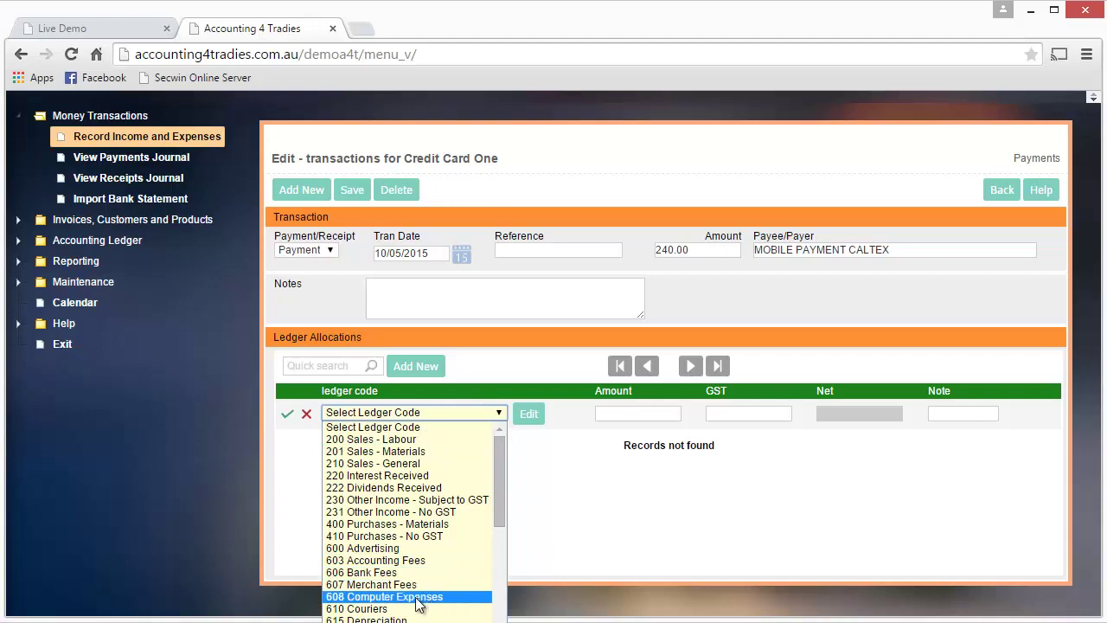
left_click(501, 585)
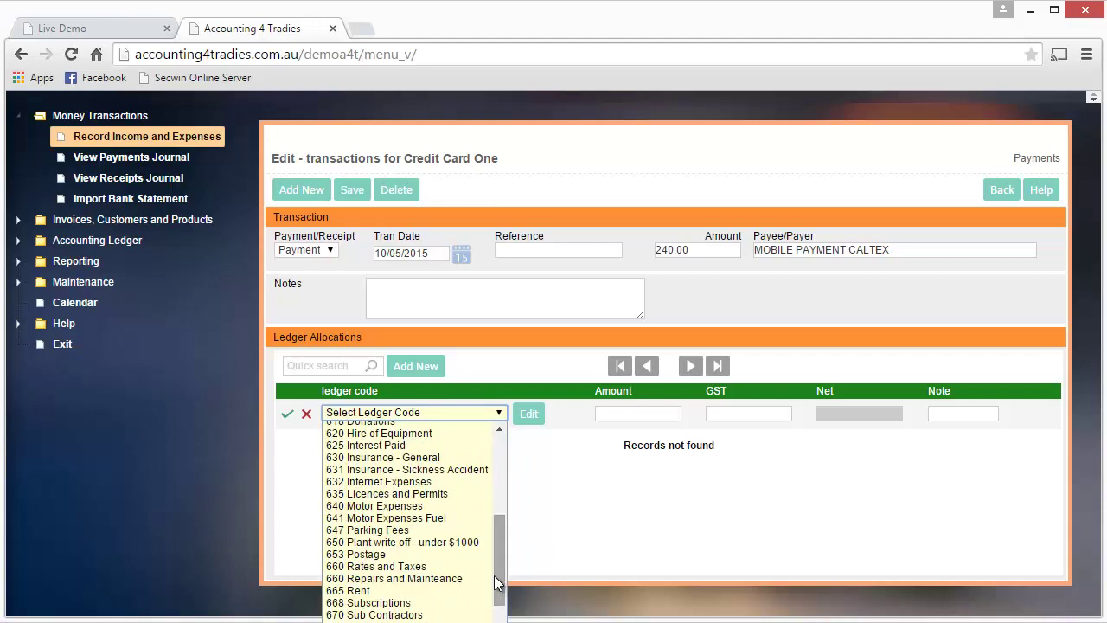
left_click(378, 519)
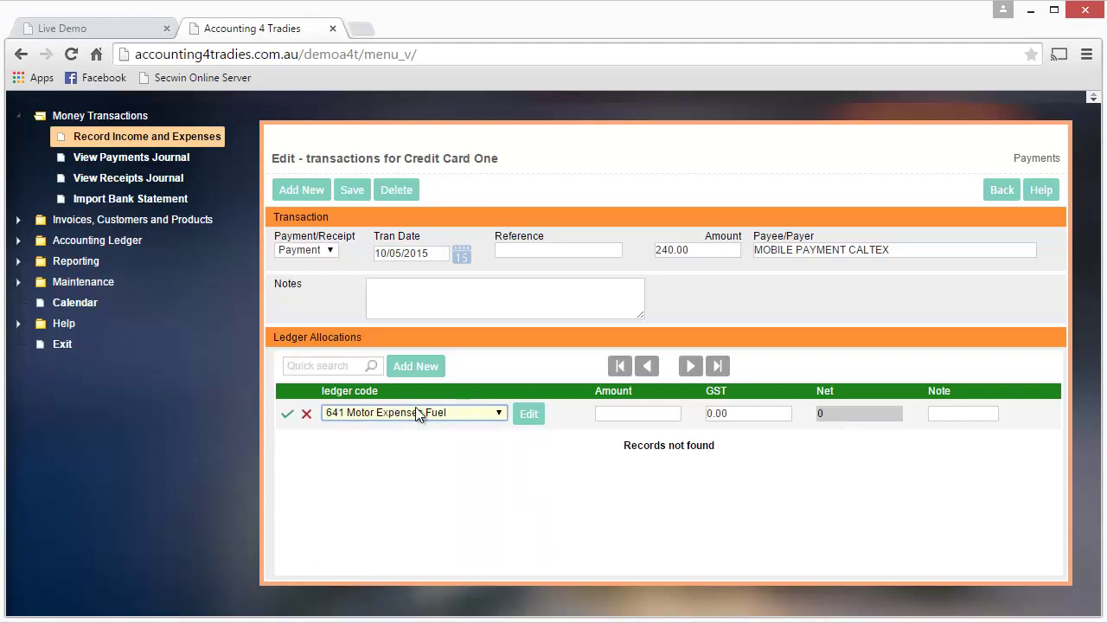
- Set the fuel allocation amount to 240.00, store the line and save the transaction
key("Tab")
key("Tab")
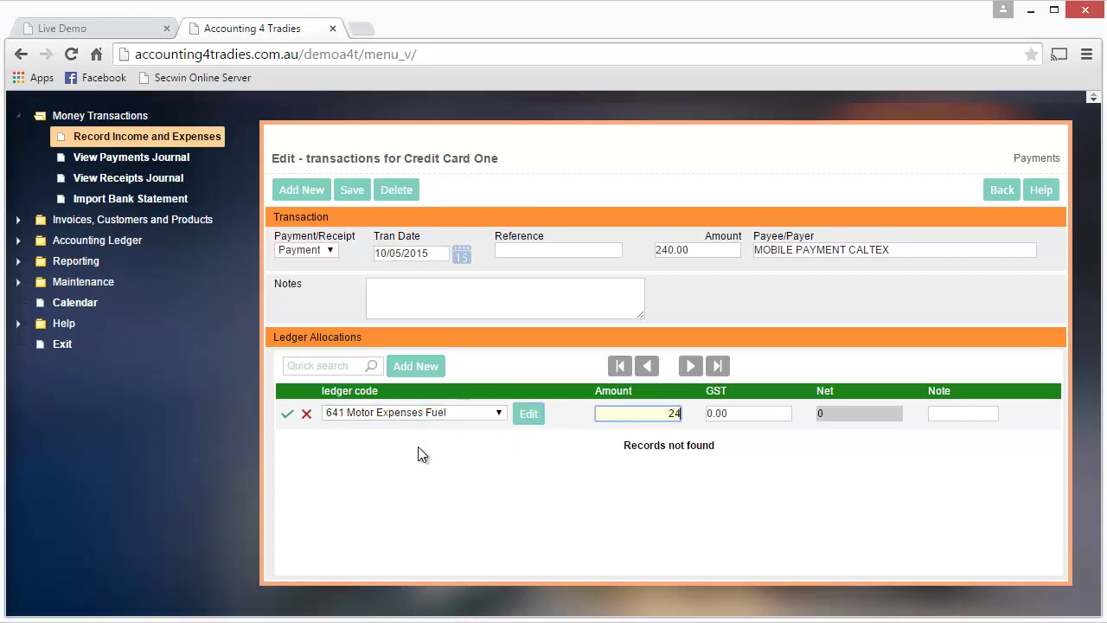
key("Tab")
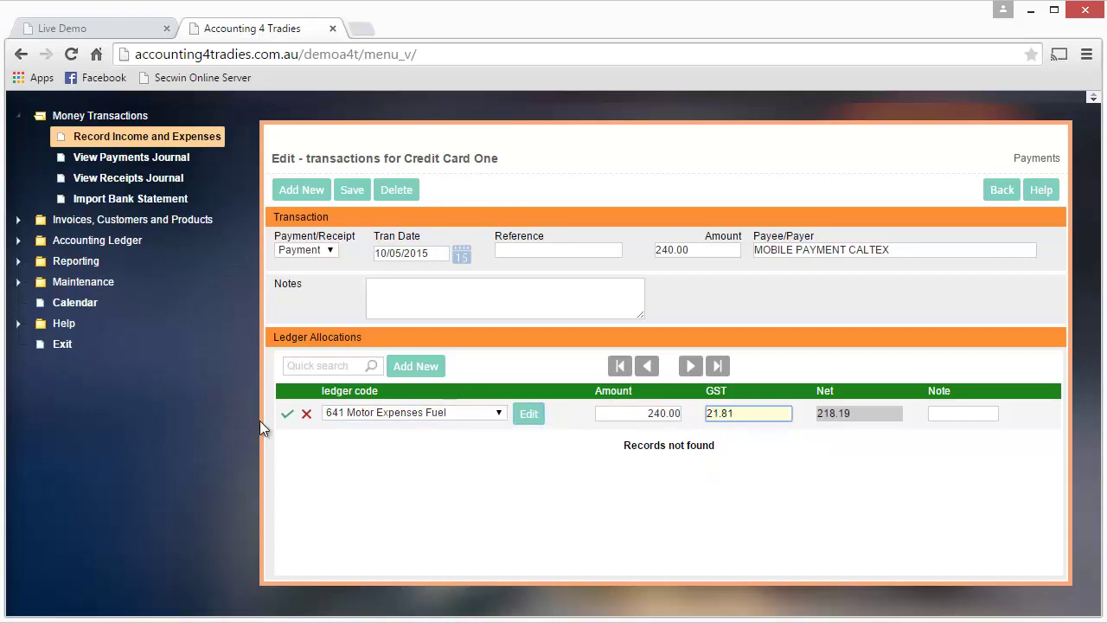
left_click(286, 413)
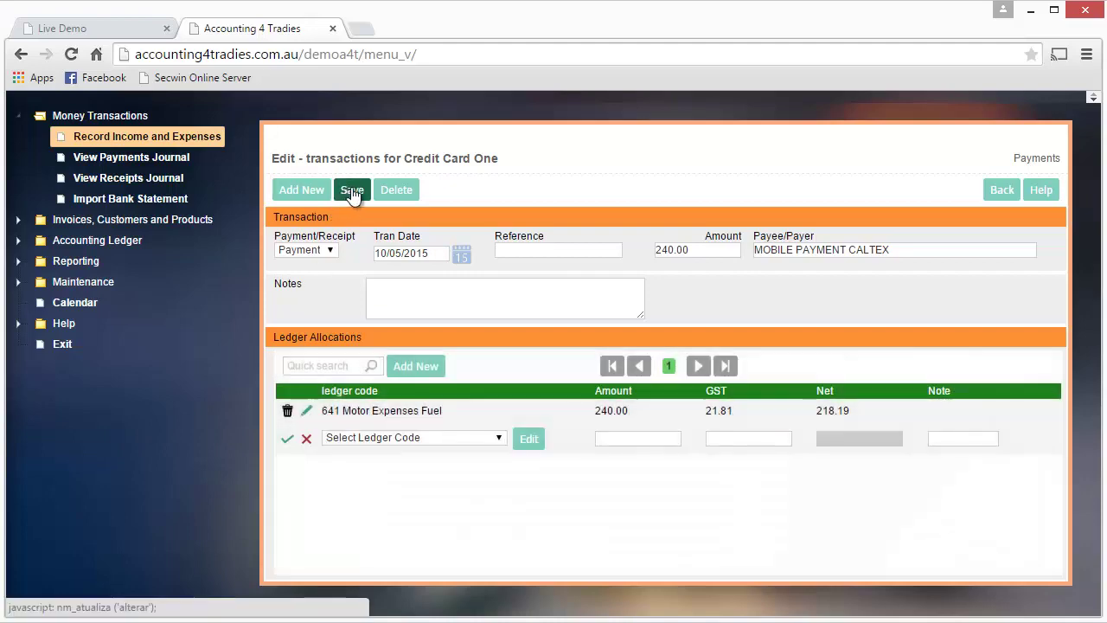
left_click(352, 191)
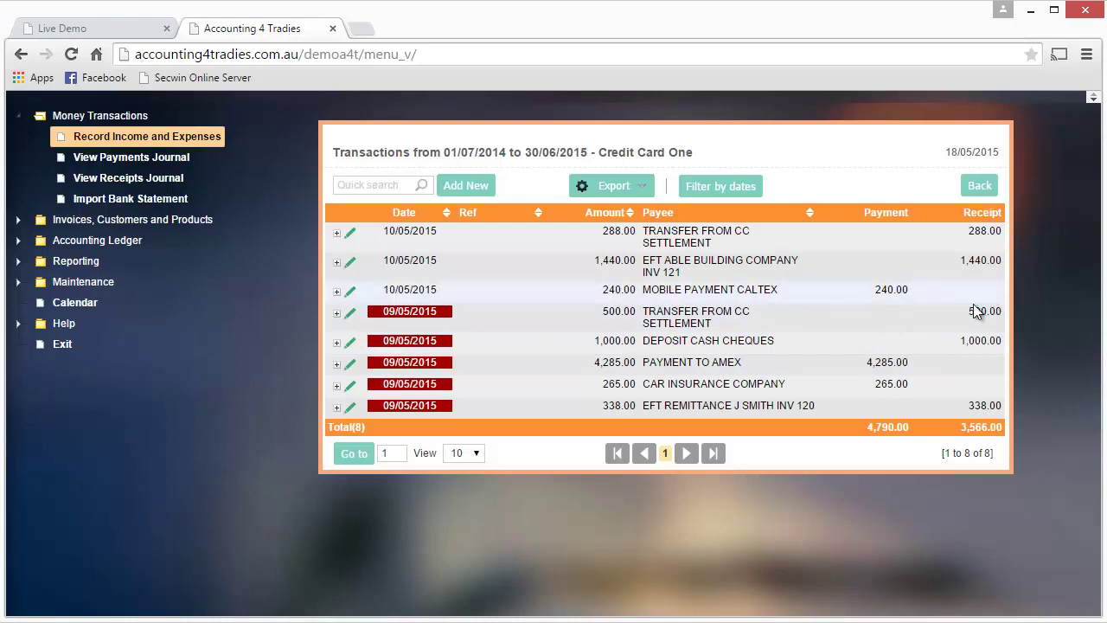
- Add and store a ledger allocation line with code 201 Sales - Materials on the 09/05/2015 TRANSFER FROM CC SETTLEMENT receipt
left_click(351, 314)
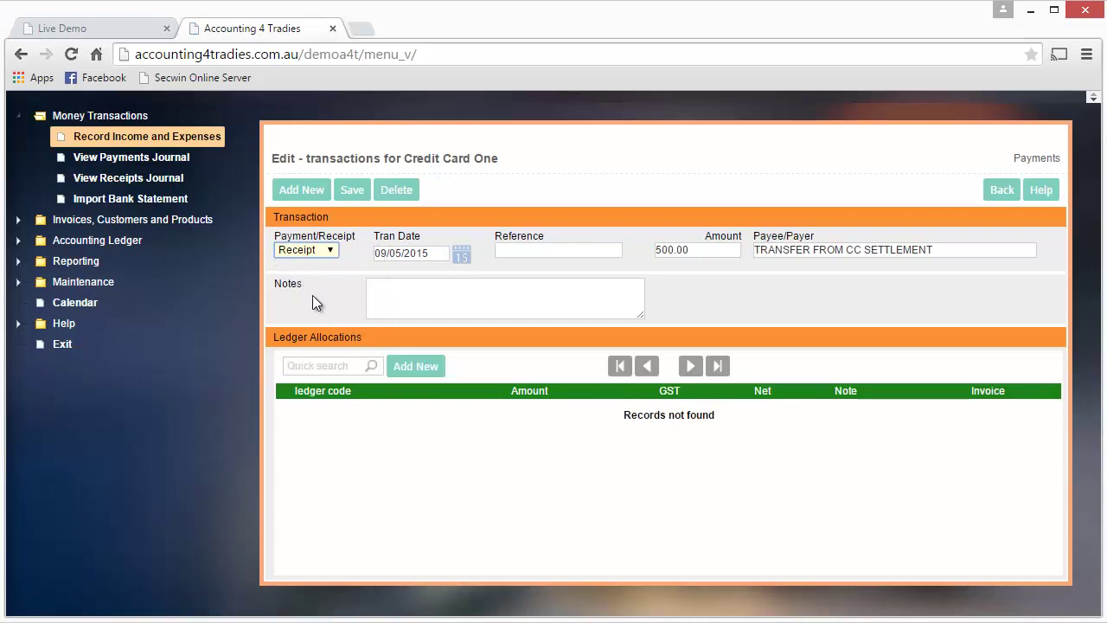
left_click(414, 367)
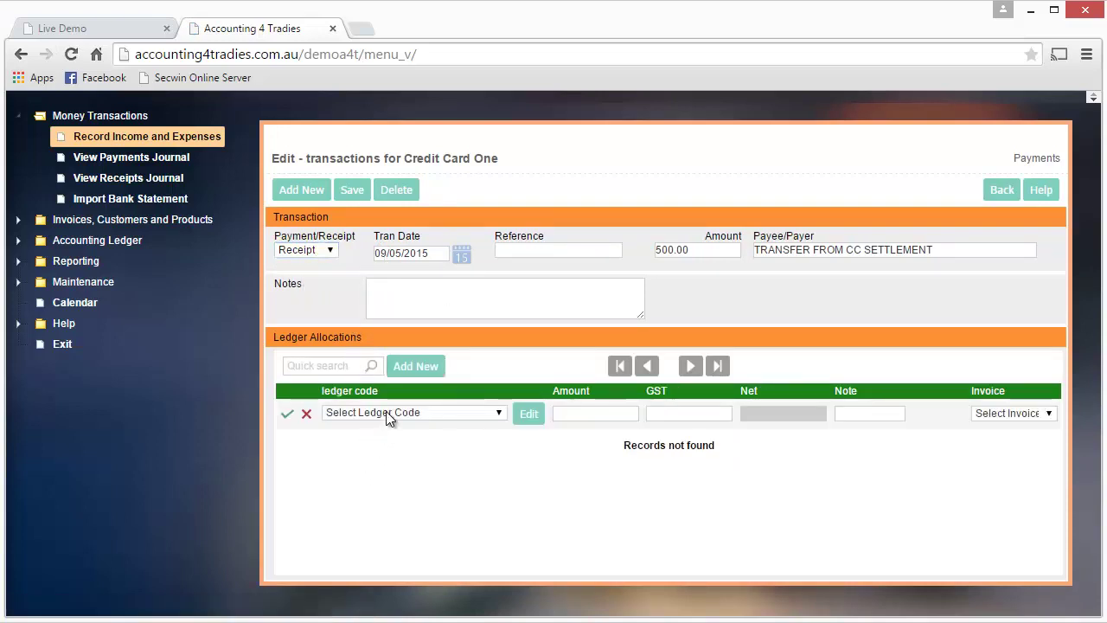
left_click(386, 411)
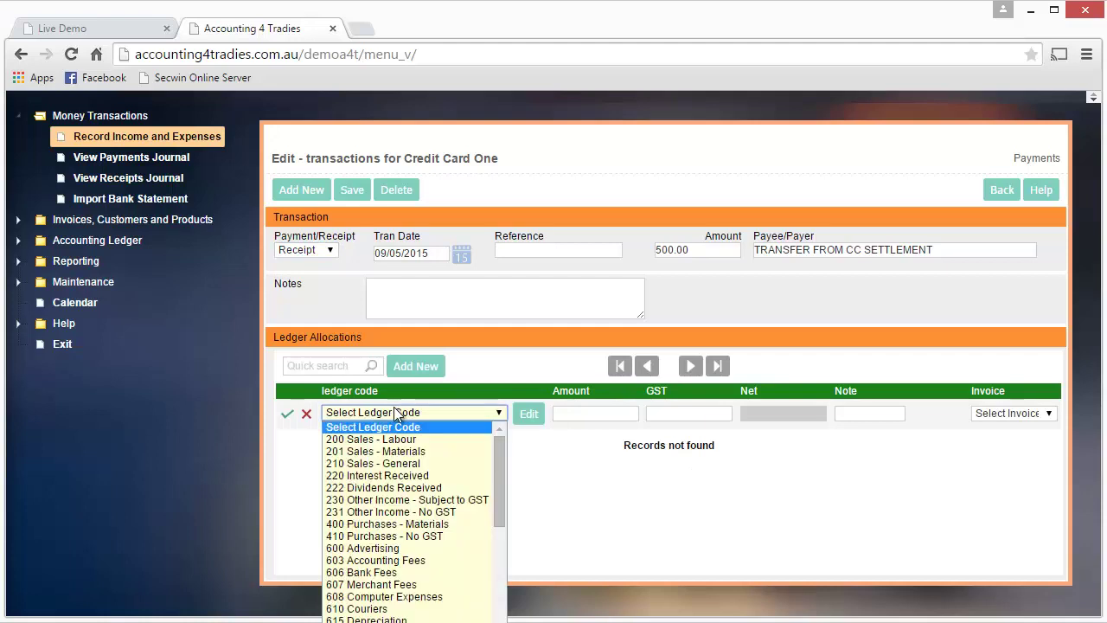
left_click(363, 450)
left_click(286, 413)
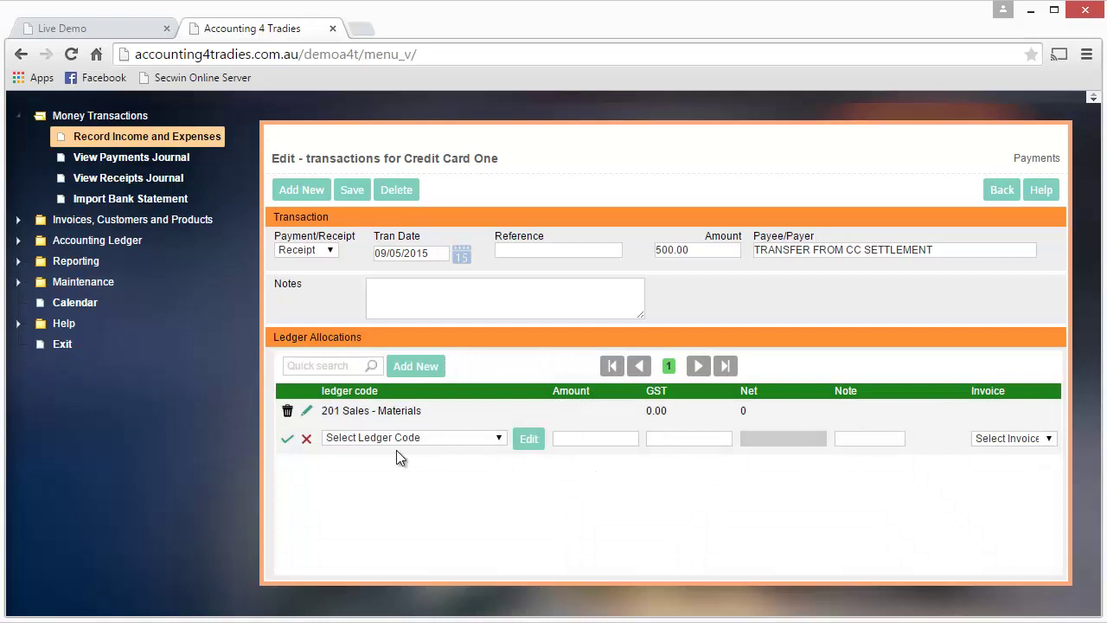
- Edit the stored 201 Sales - Materials line to an amount of 500.00, update it and save the transaction
left_click(307, 412)
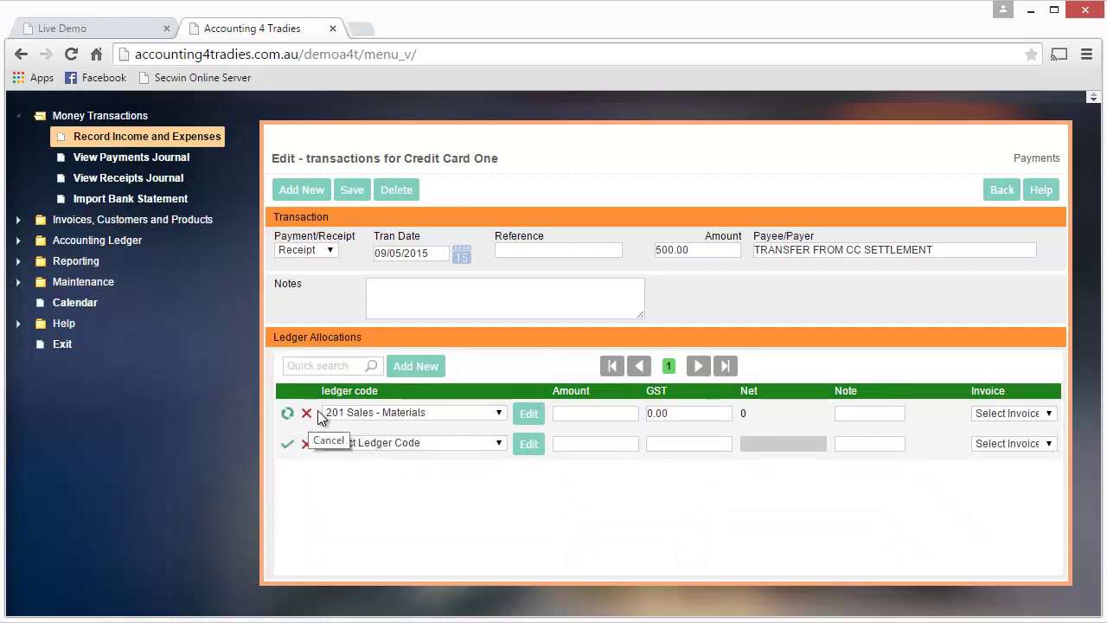
left_click(589, 413)
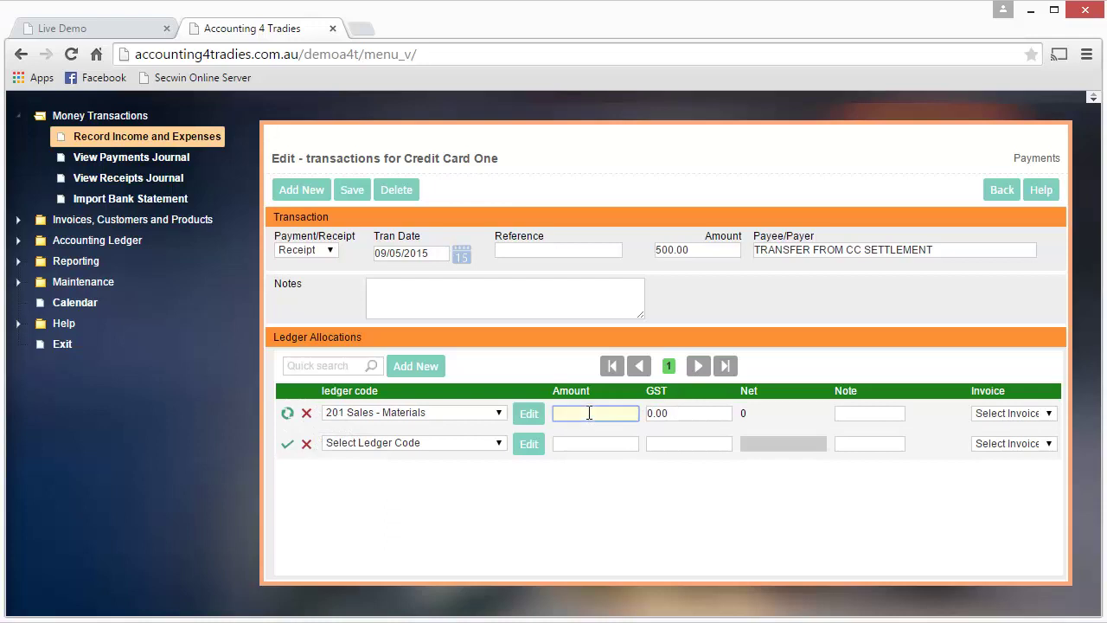
type("500")
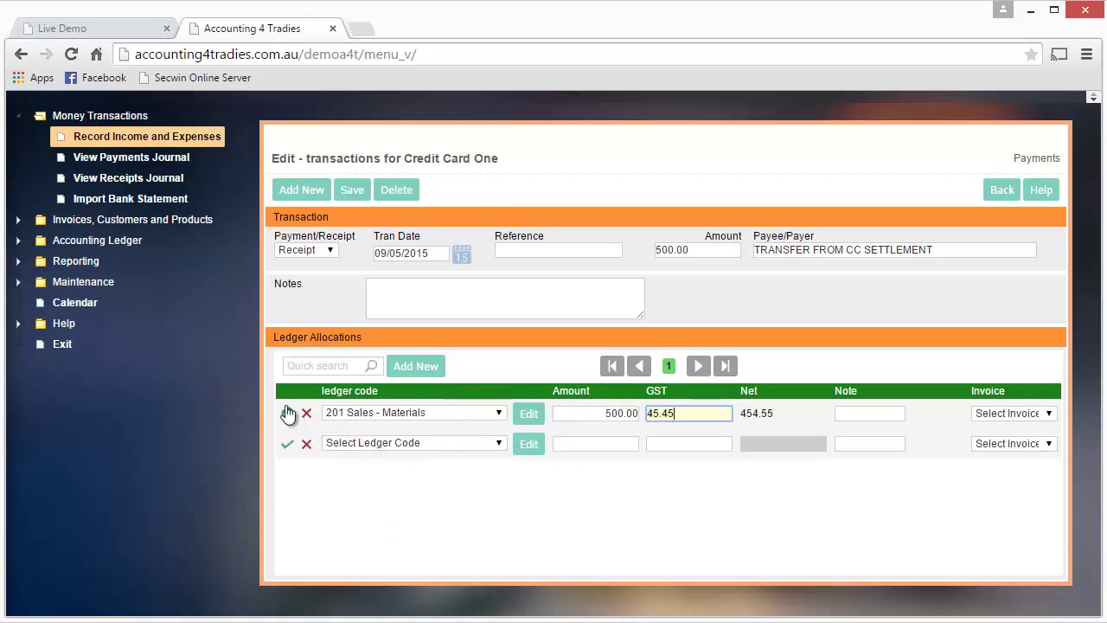
left_click(289, 415)
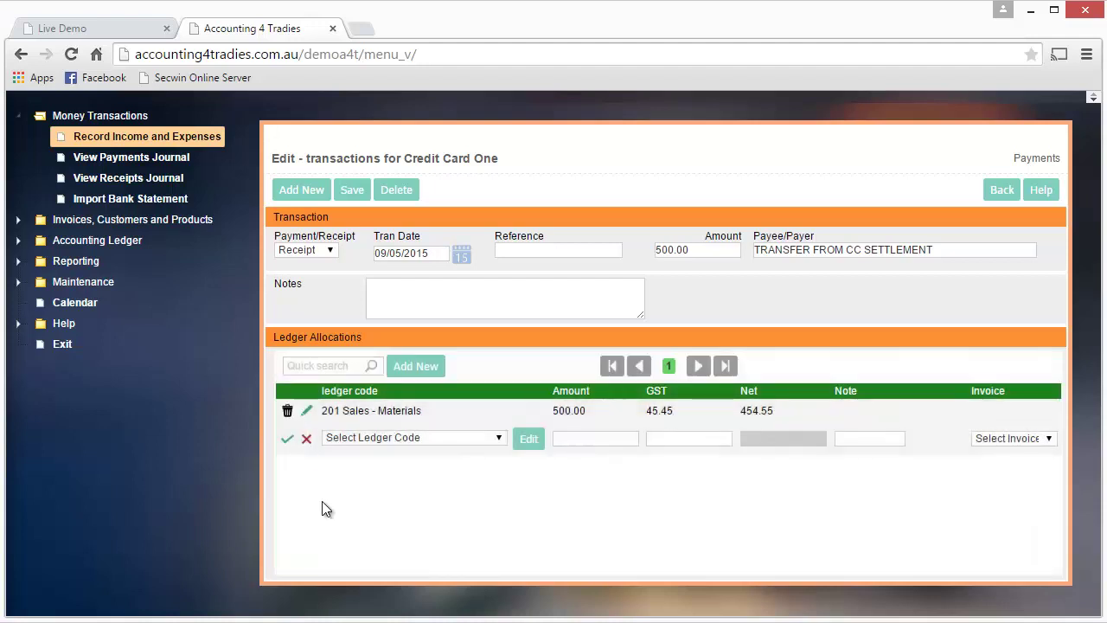
left_click(352, 188)
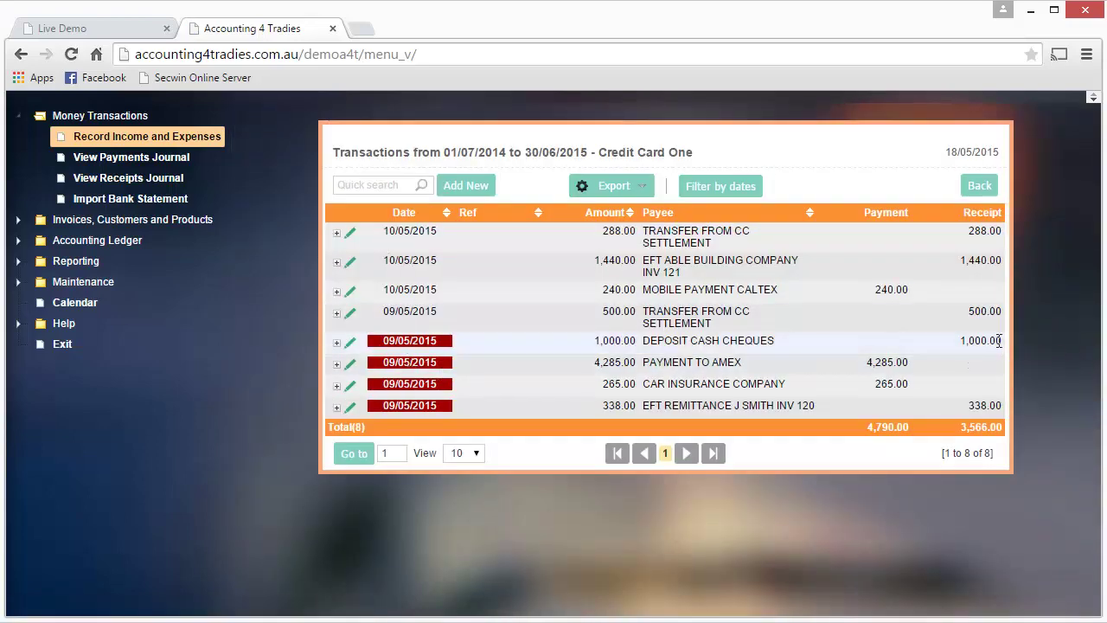
- Allocate 500.00 of the DEPOSIT CASH CHEQUES receipt to code 200 Sales - Labour, with the first customer's name as the note
left_click(350, 342)
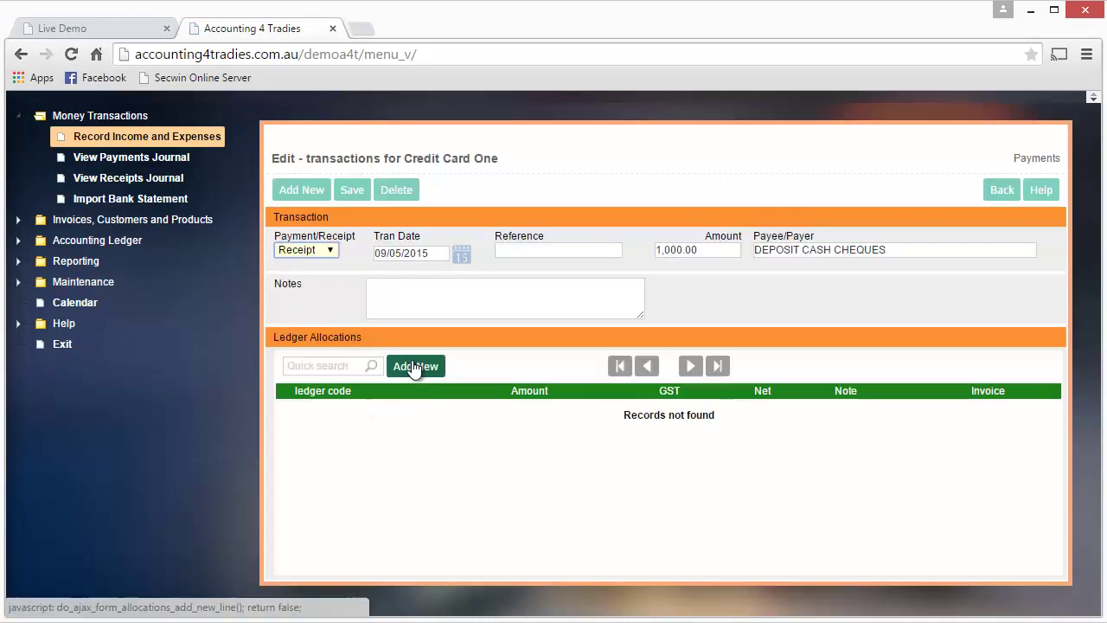
left_click(431, 379)
left_click(429, 413)
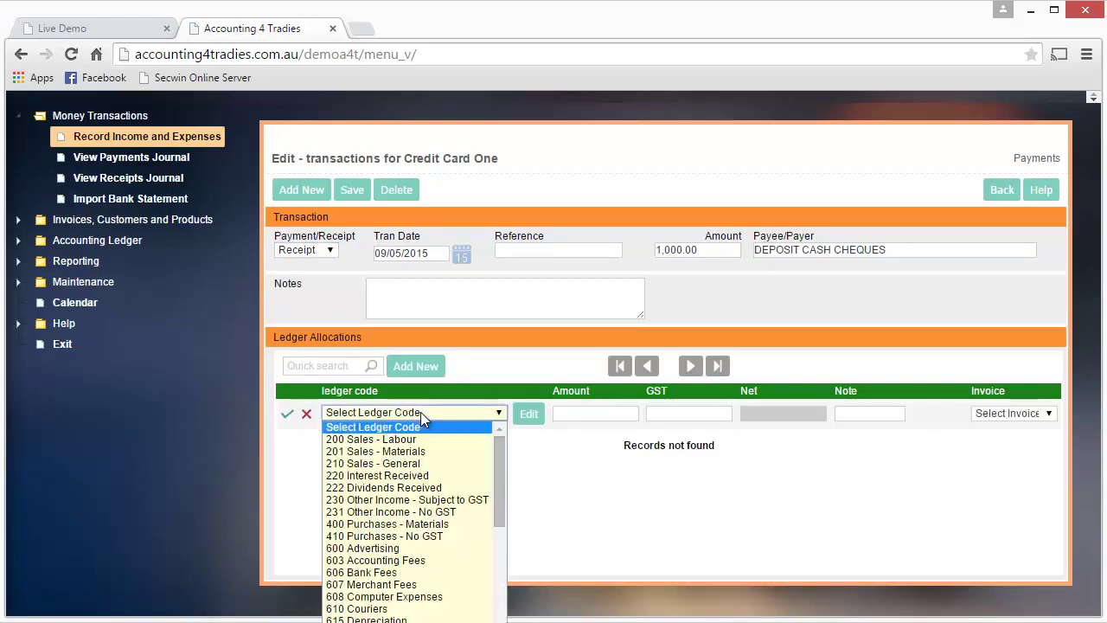
left_click(400, 440)
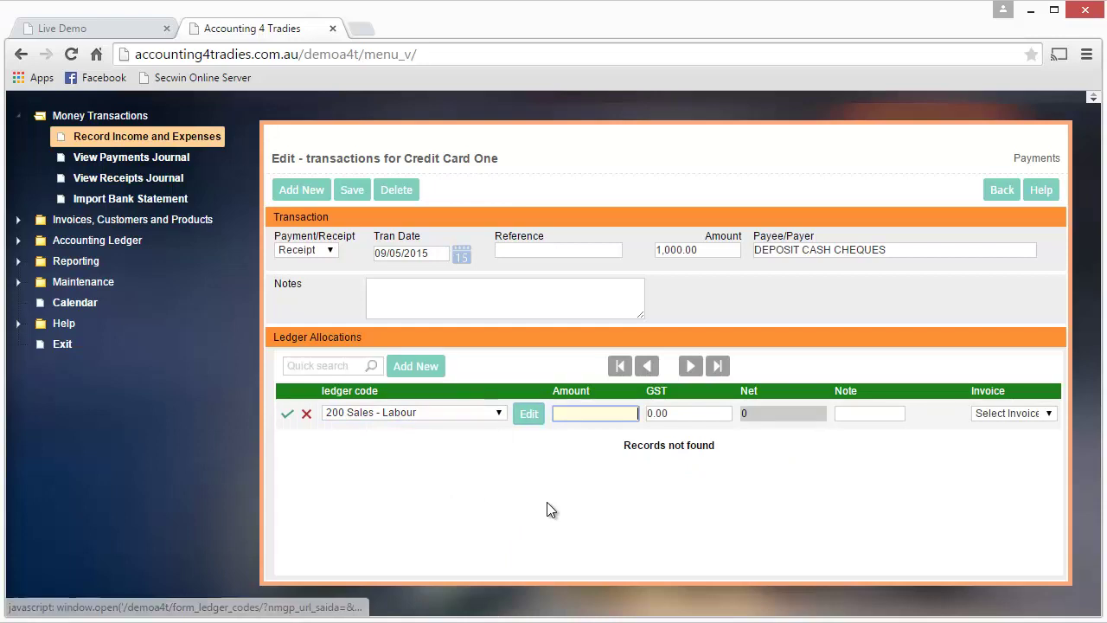
type("500")
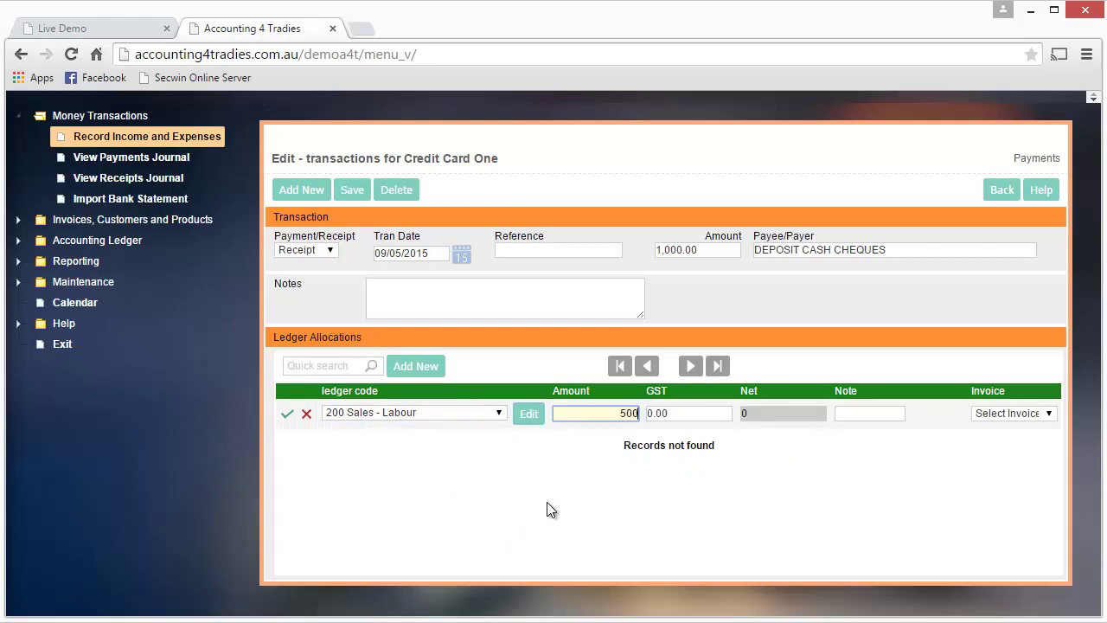
key("Tab")
key("Tab")
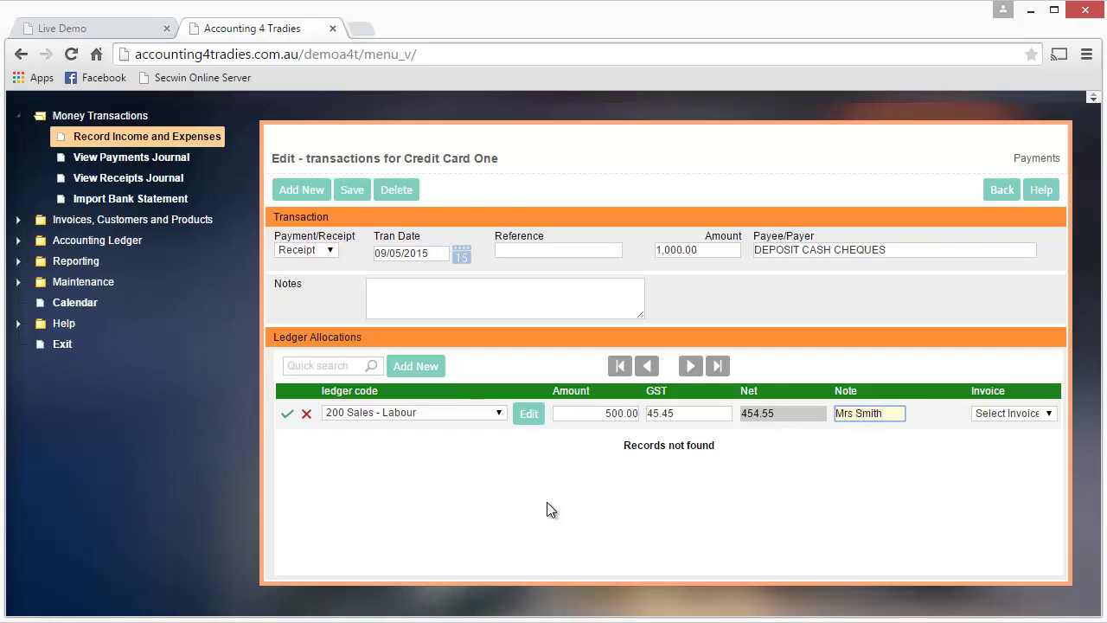
left_click(288, 413)
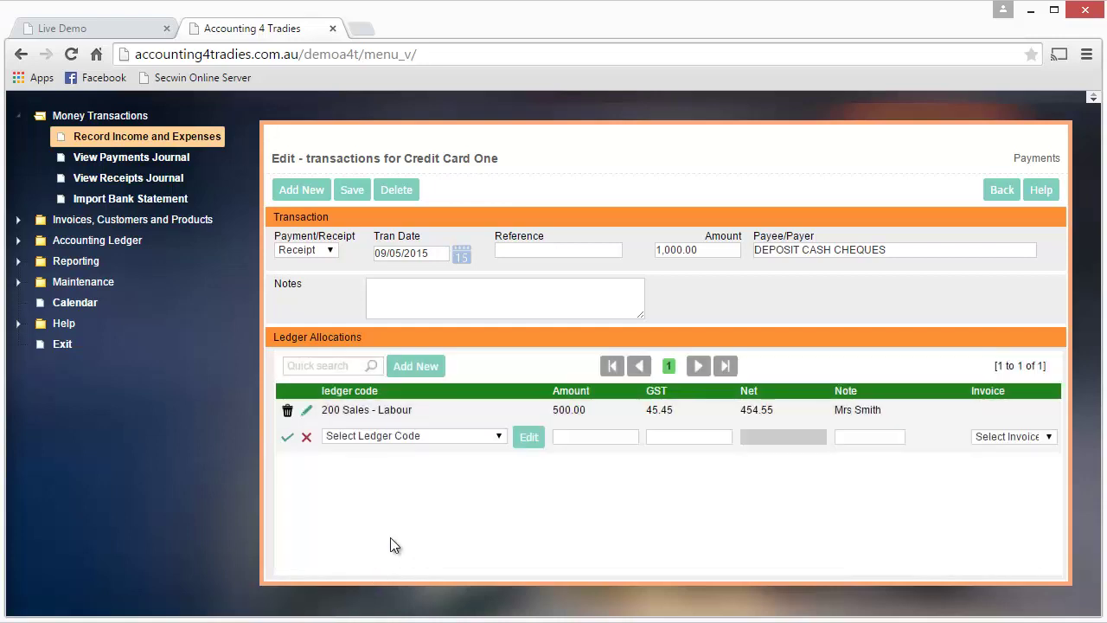
- Add a second 500.00 allocation to 200 Sales - Labour with the other customer's name as the note, and save the transaction
left_click(398, 436)
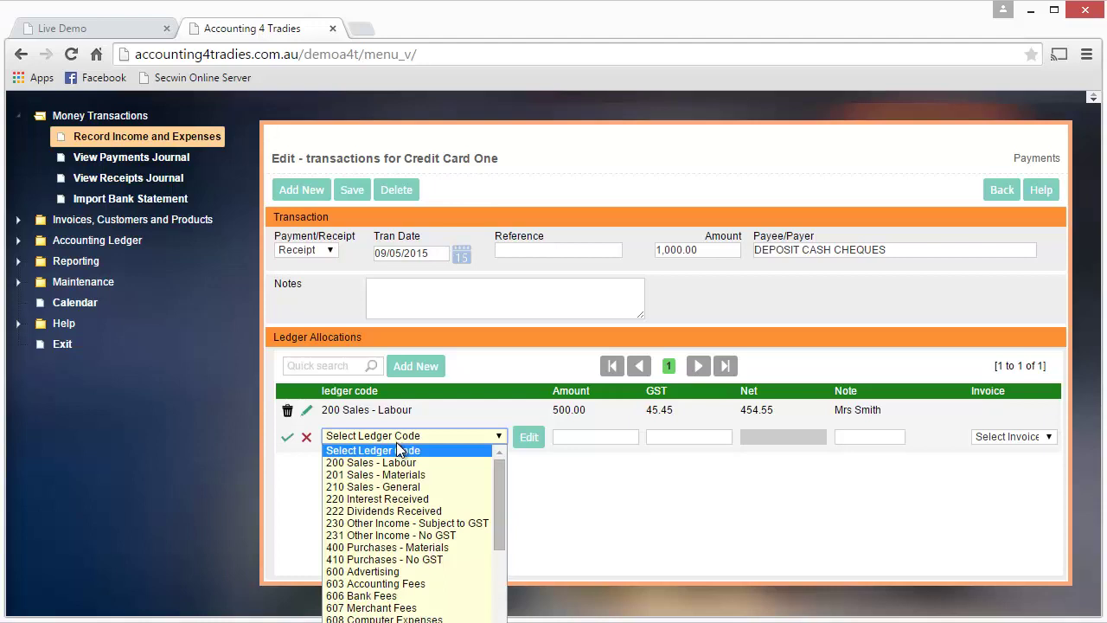
left_click(405, 463)
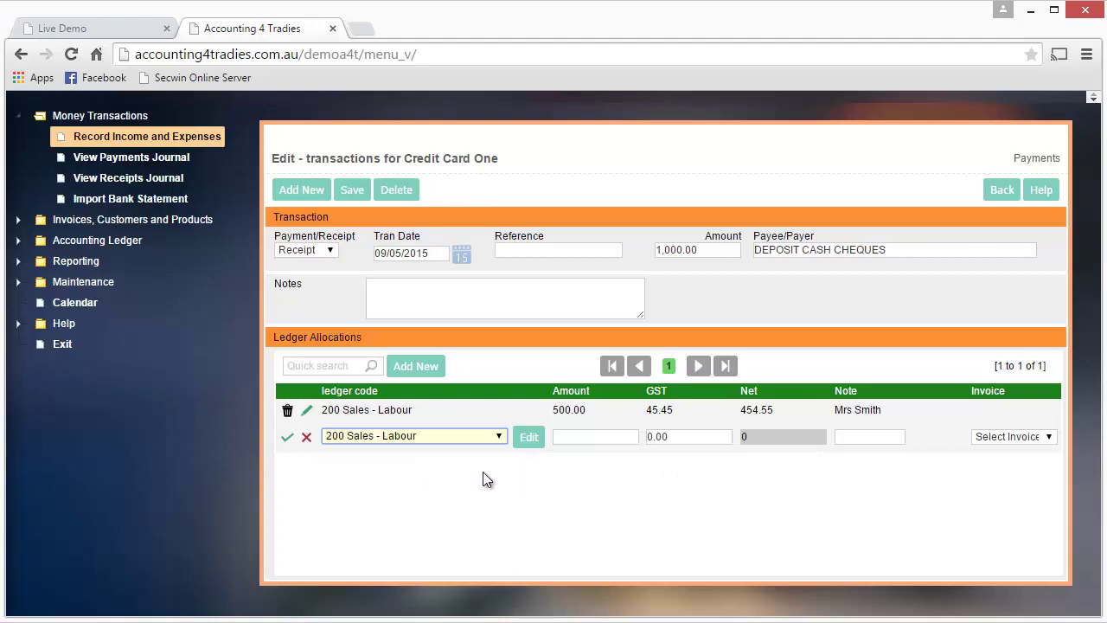
type("500")
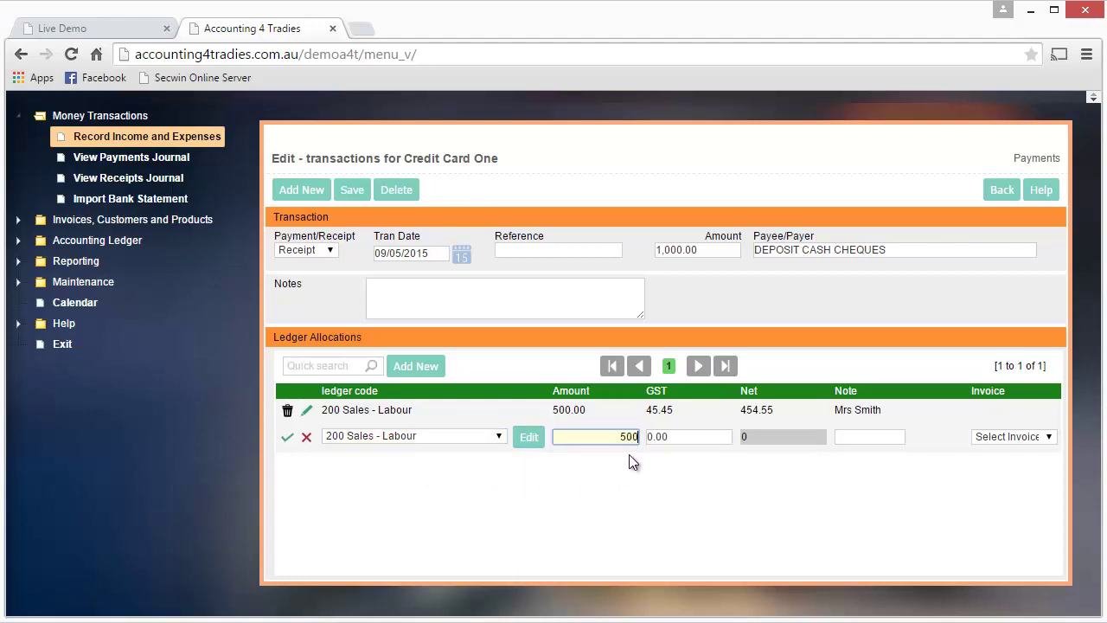
key("Tab")
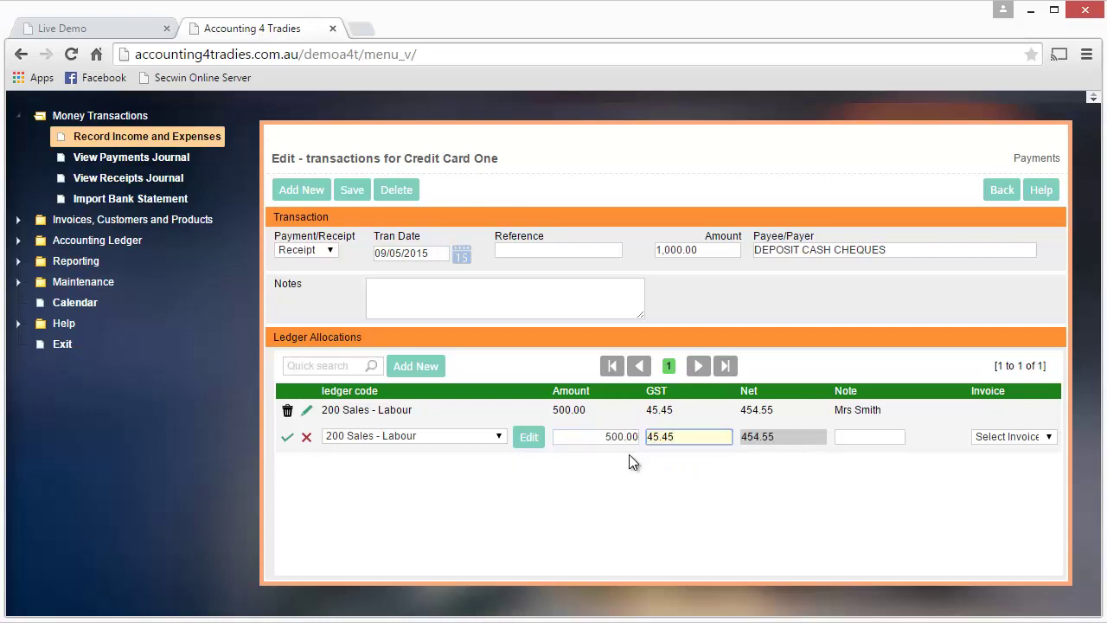
key("Tab")
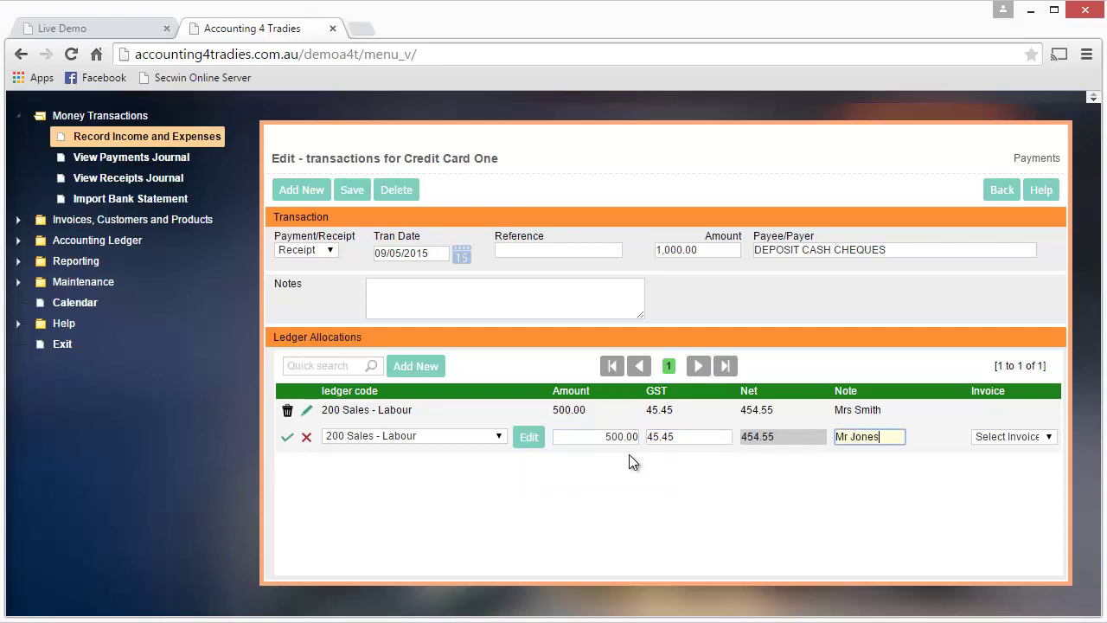
left_click(288, 439)
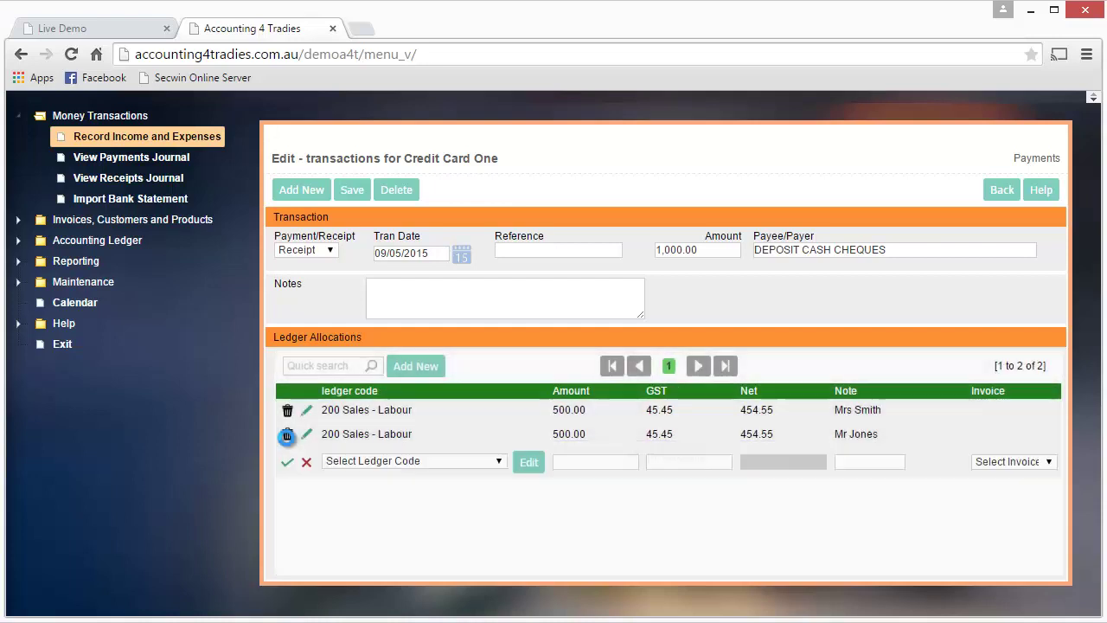
left_click(354, 195)
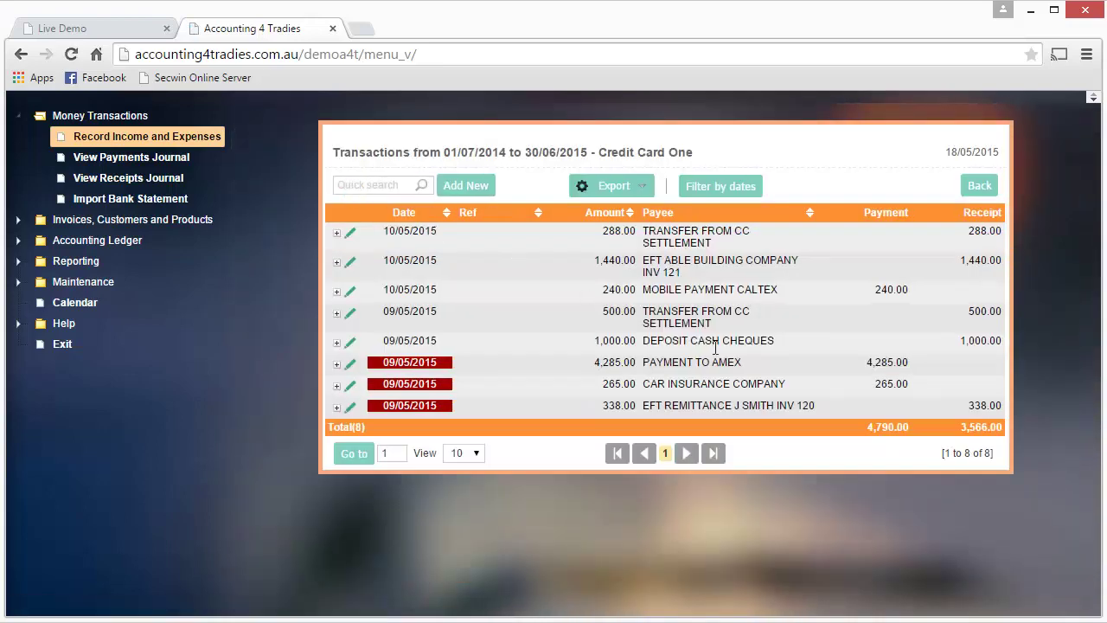
- Allocate 1,285.00 of the PAYMENT TO AMEX transaction to ledger code 400 Purchases - Materials and store the line
left_click(352, 369)
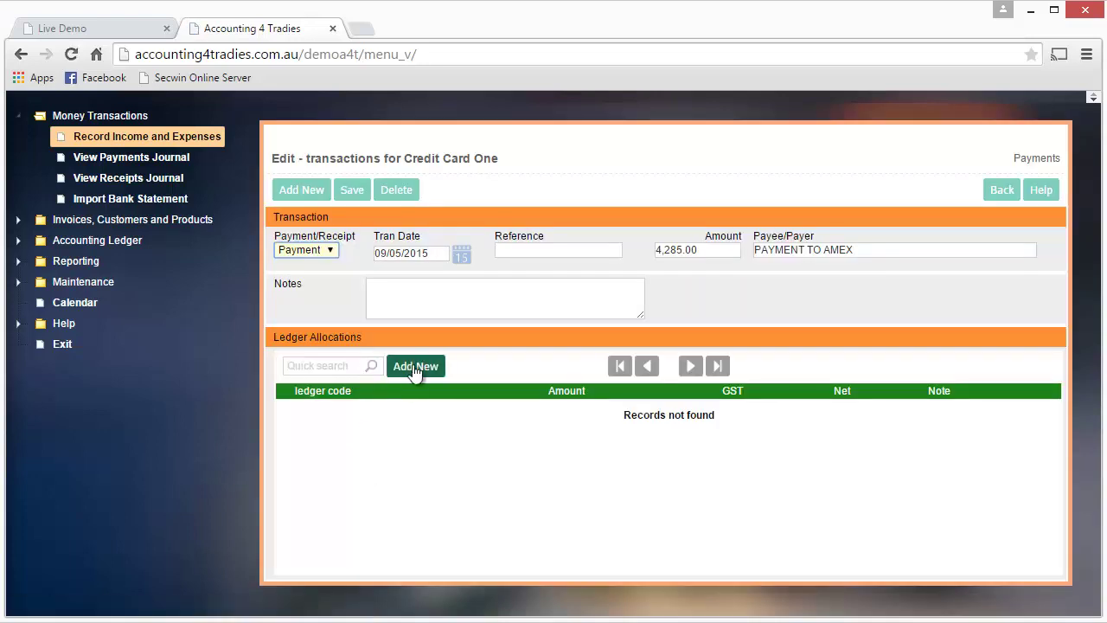
left_click(415, 366)
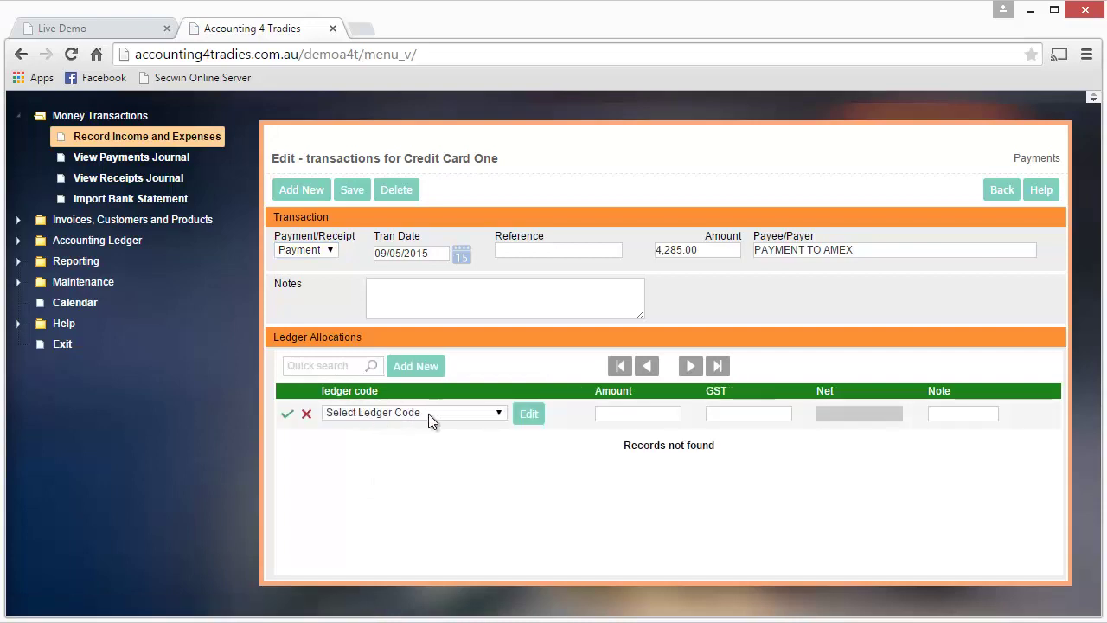
left_click(431, 412)
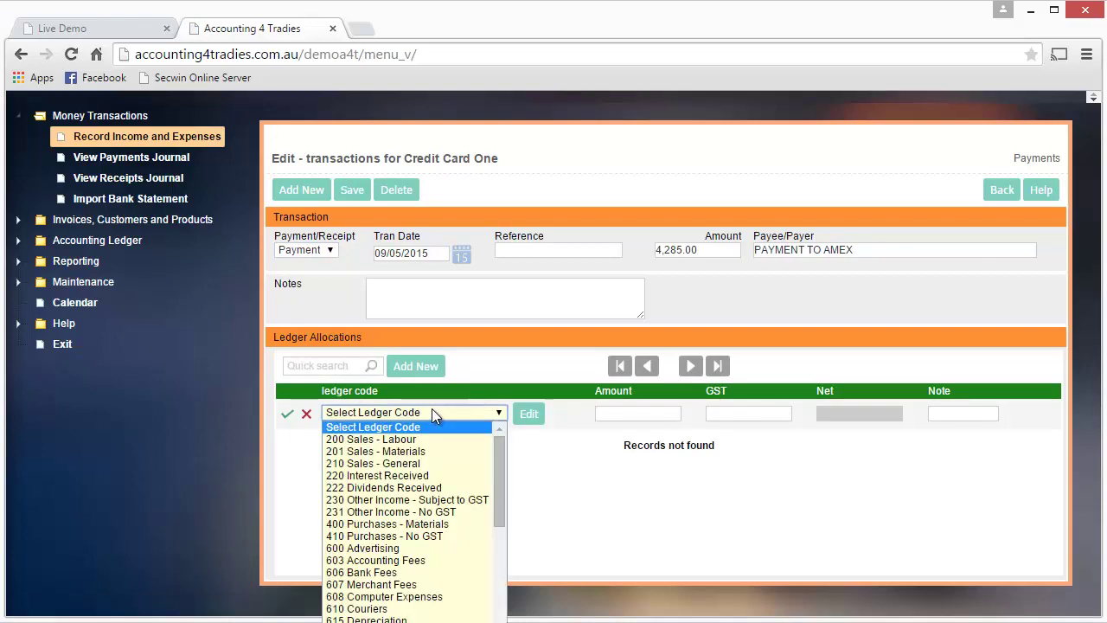
left_click(381, 530)
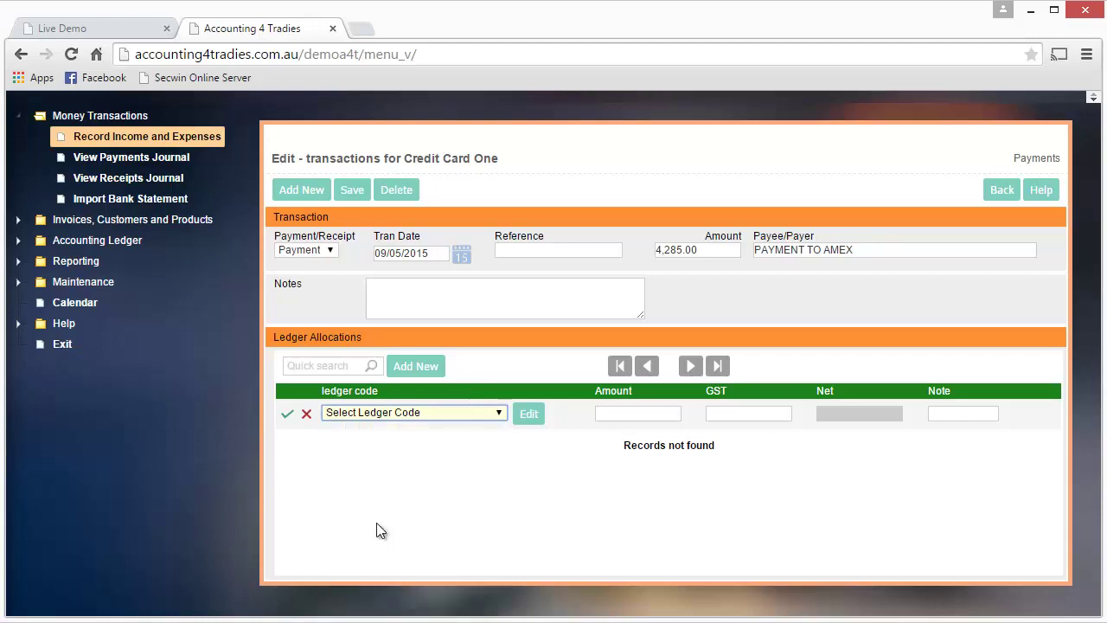
left_click(620, 421)
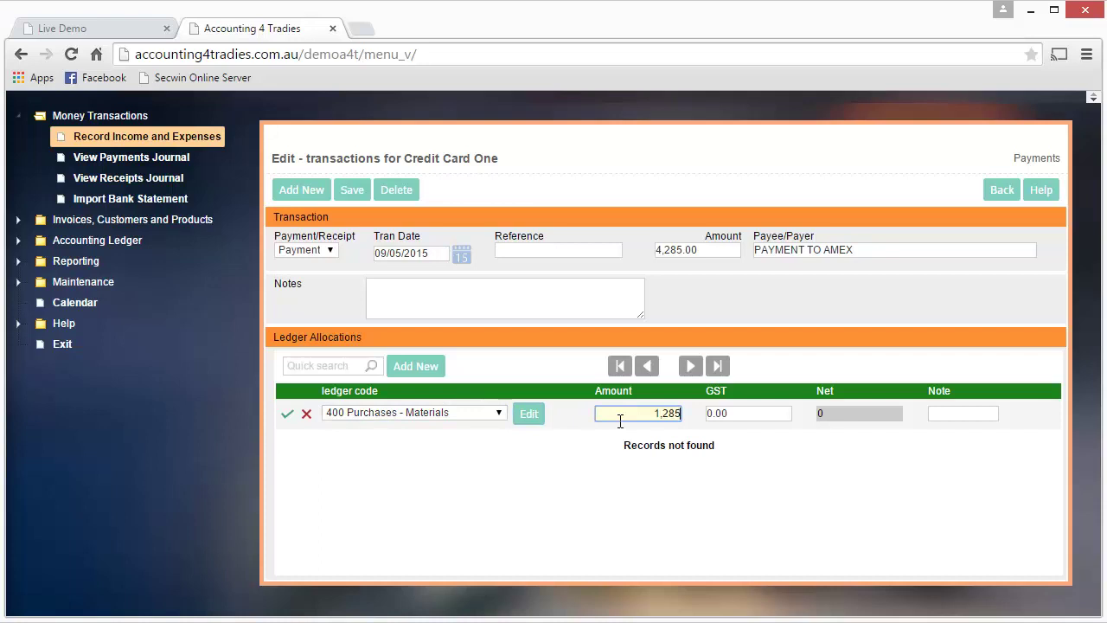
type("1,285")
key("Tab")
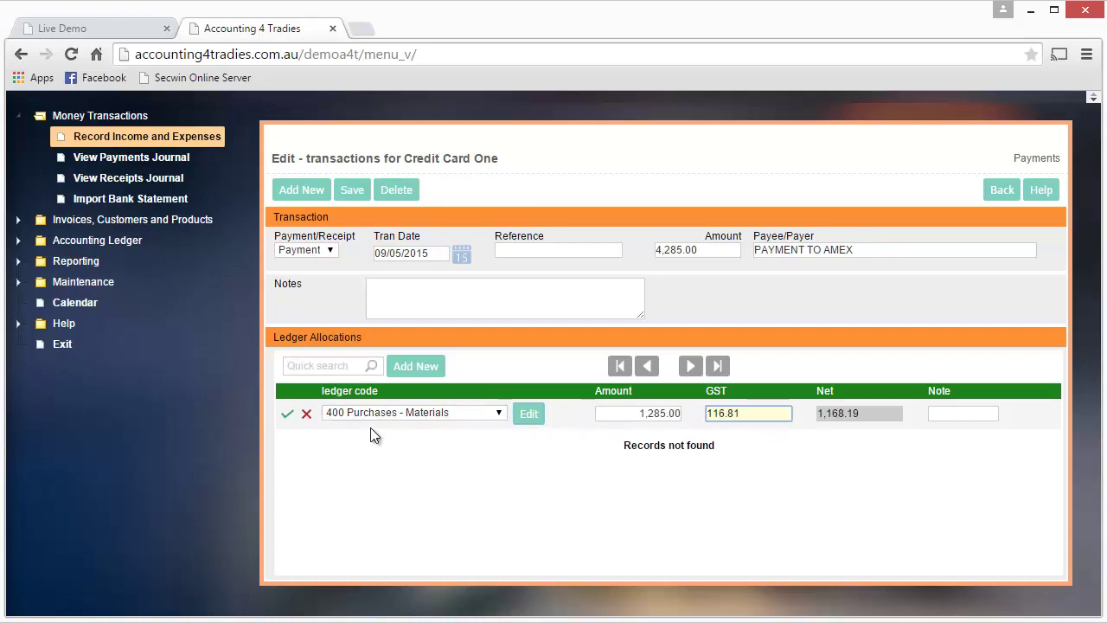
left_click(288, 418)
left_click(287, 415)
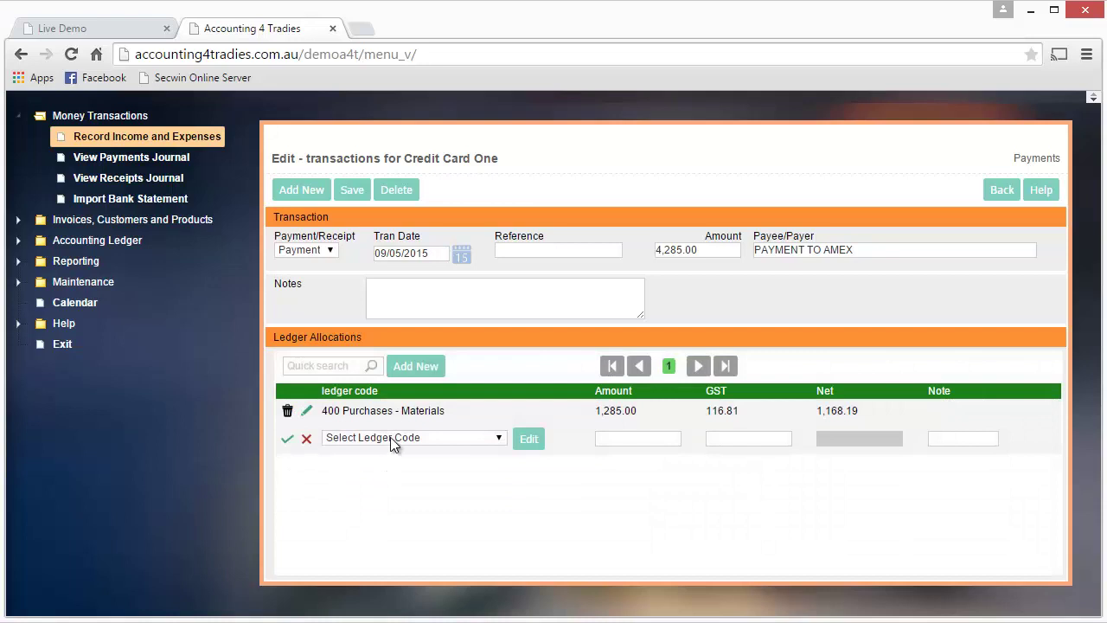
- Add and store a 500.00 allocation line with ledger code 608 Computer Expenses on the AMEX payment
left_click(394, 437)
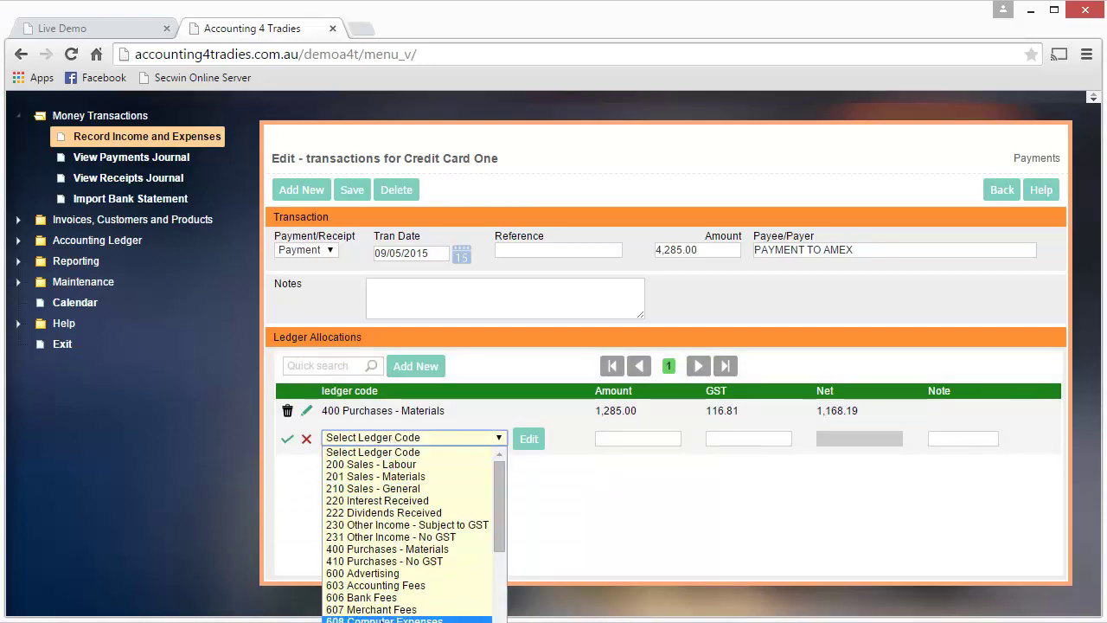
left_click(383, 619)
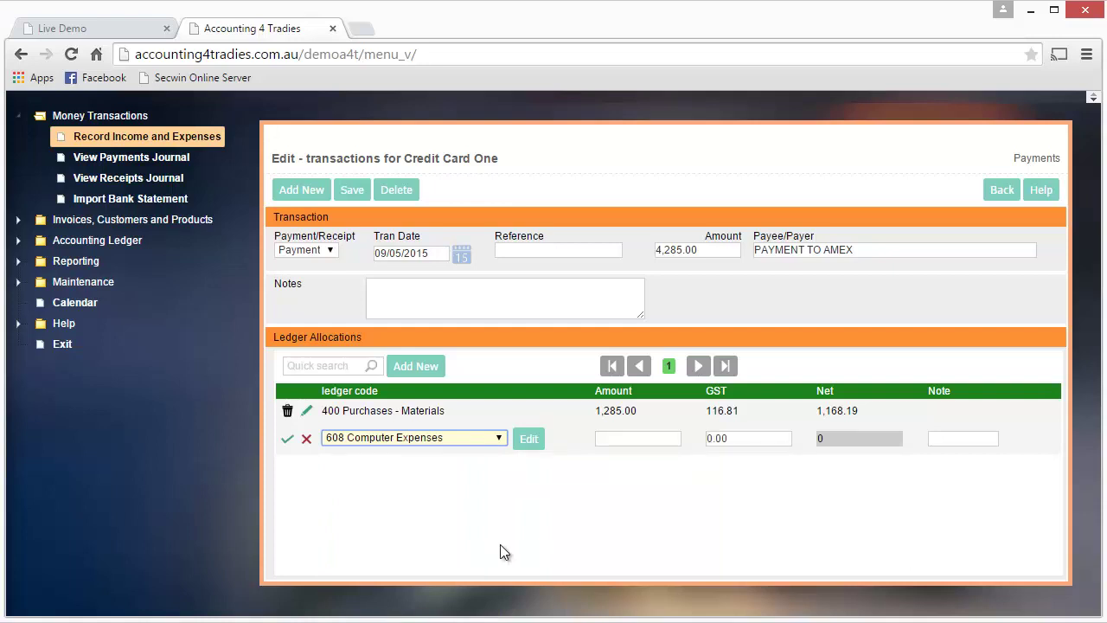
key("Tab")
key("Tab")
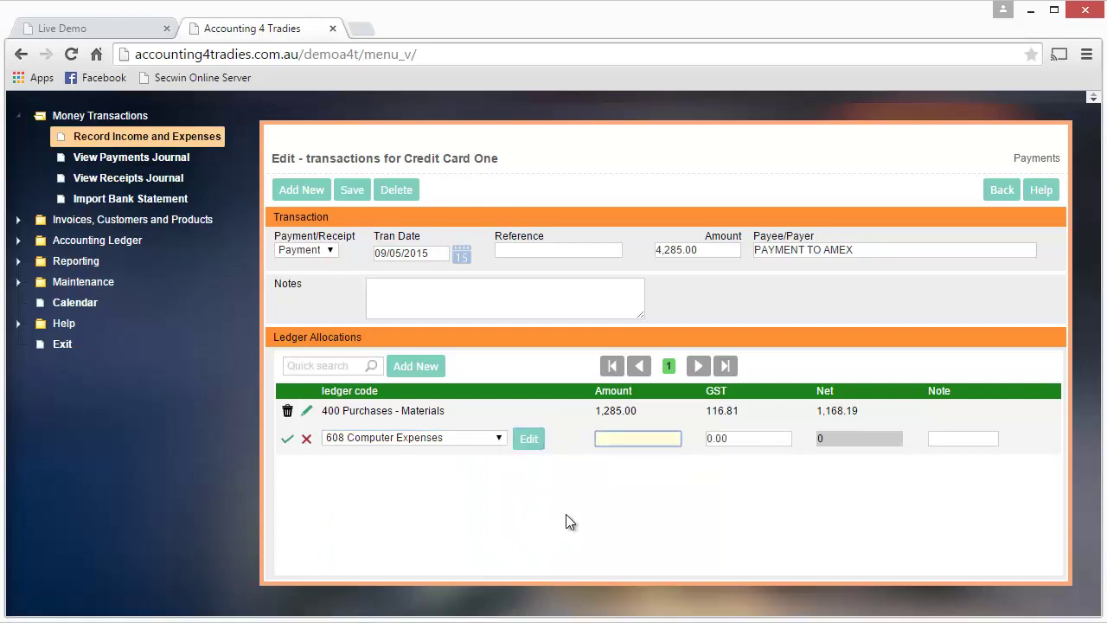
type("500")
key("Tab")
left_click(286, 440)
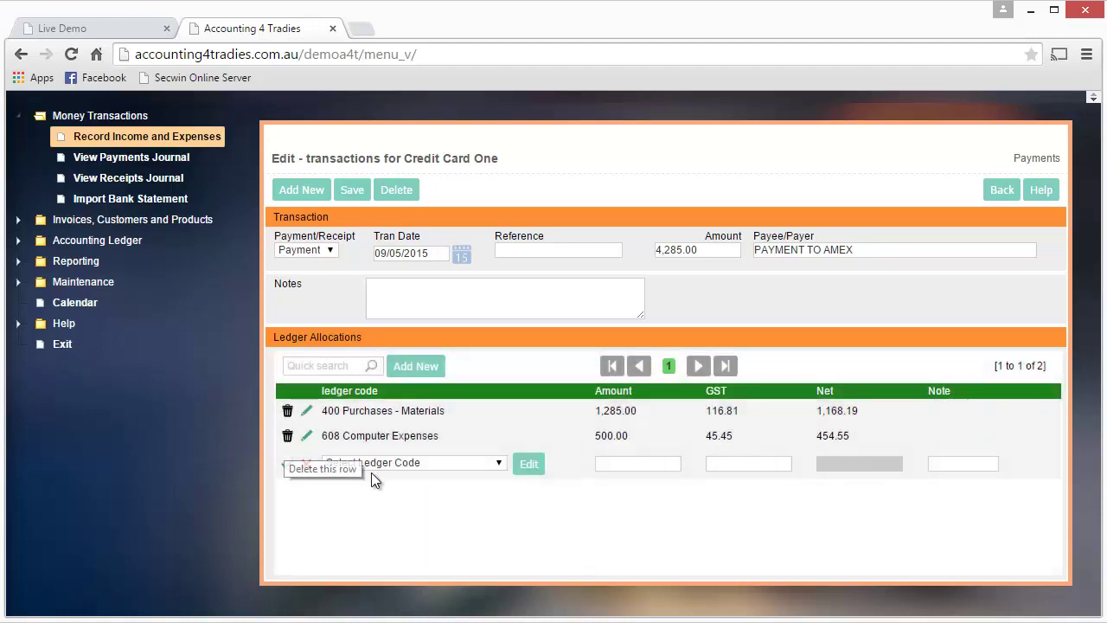
- Add and store a 600.00 allocation line with ledger code 620 Hire of Equipment
left_click(413, 462)
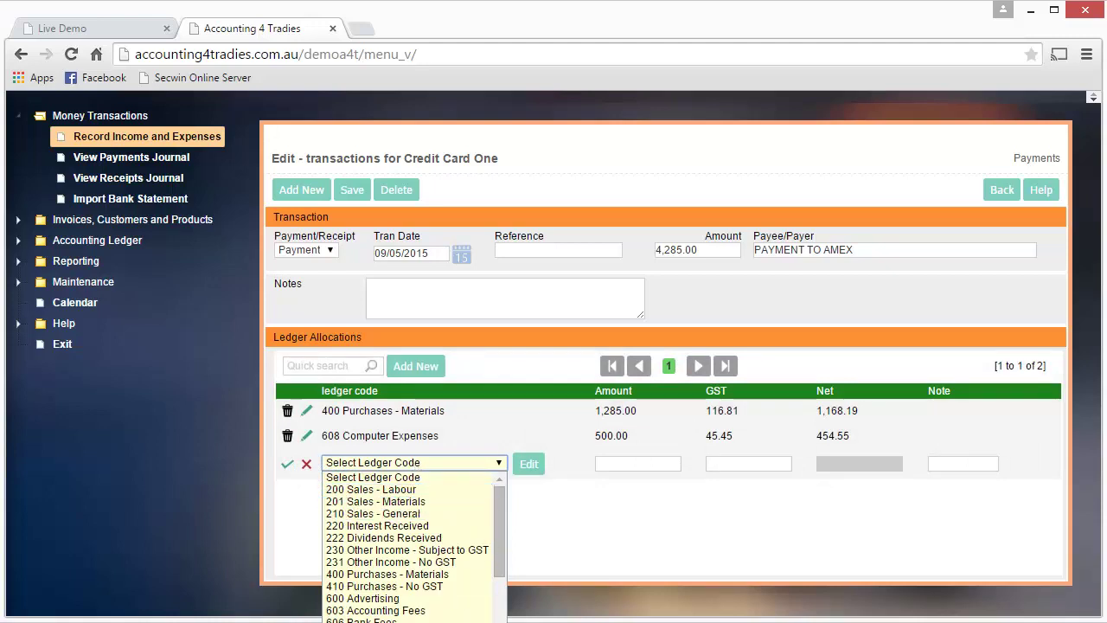
type("620")
key("Return")
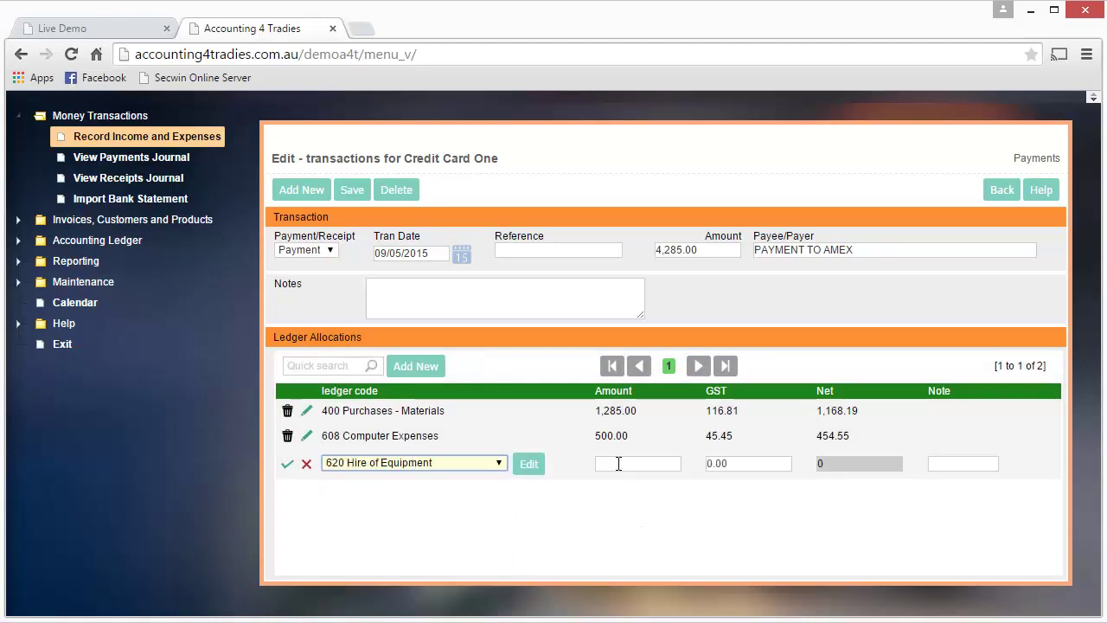
left_click(617, 464)
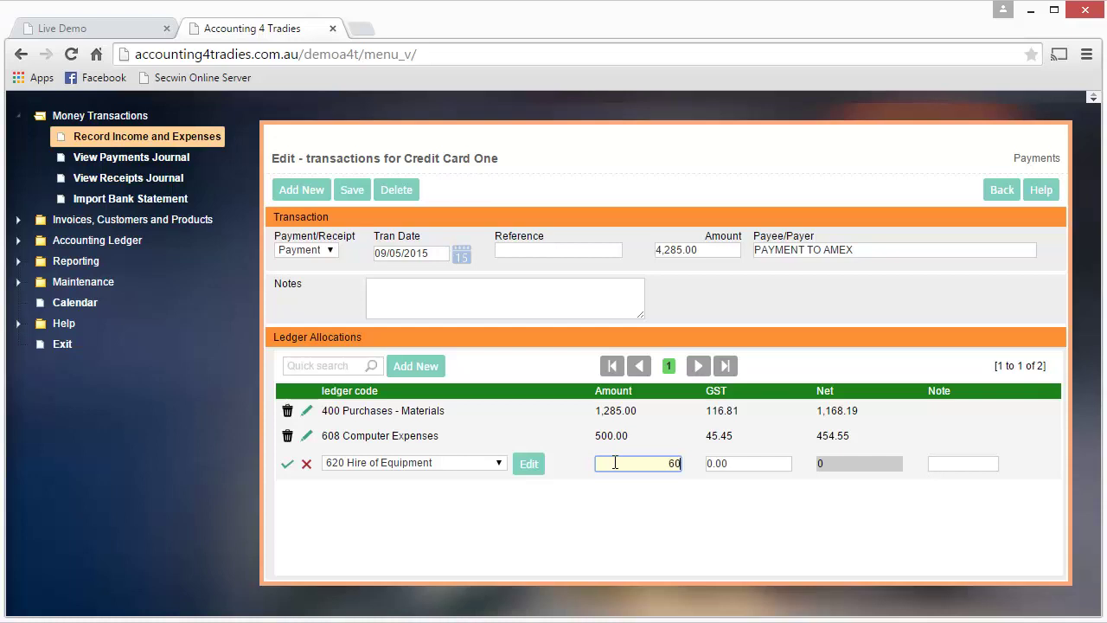
type("600")
key("Tab")
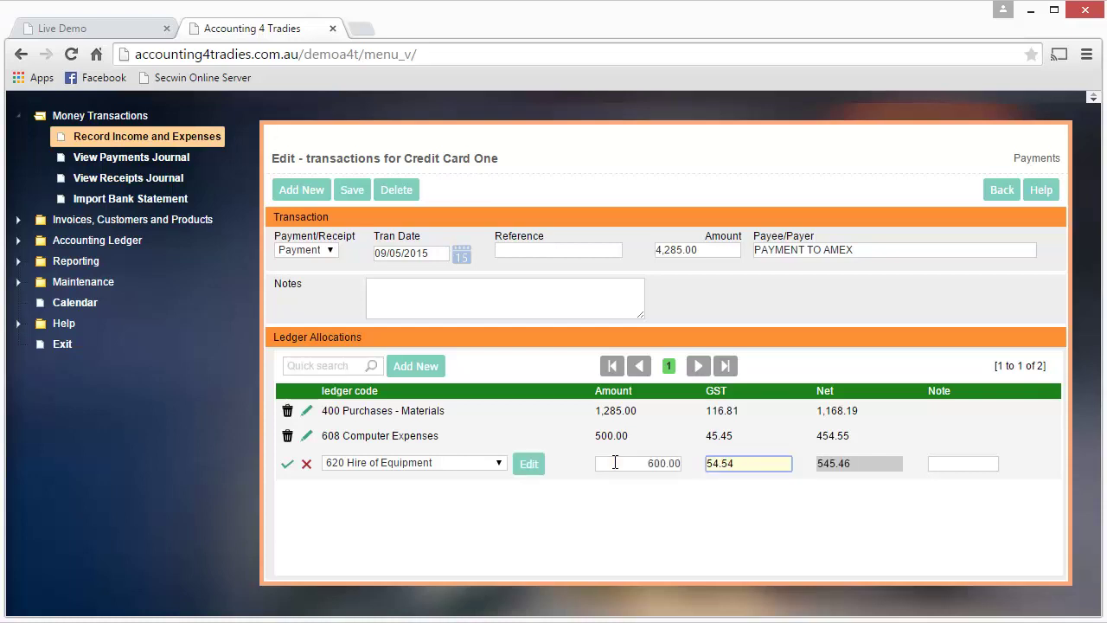
left_click(287, 463)
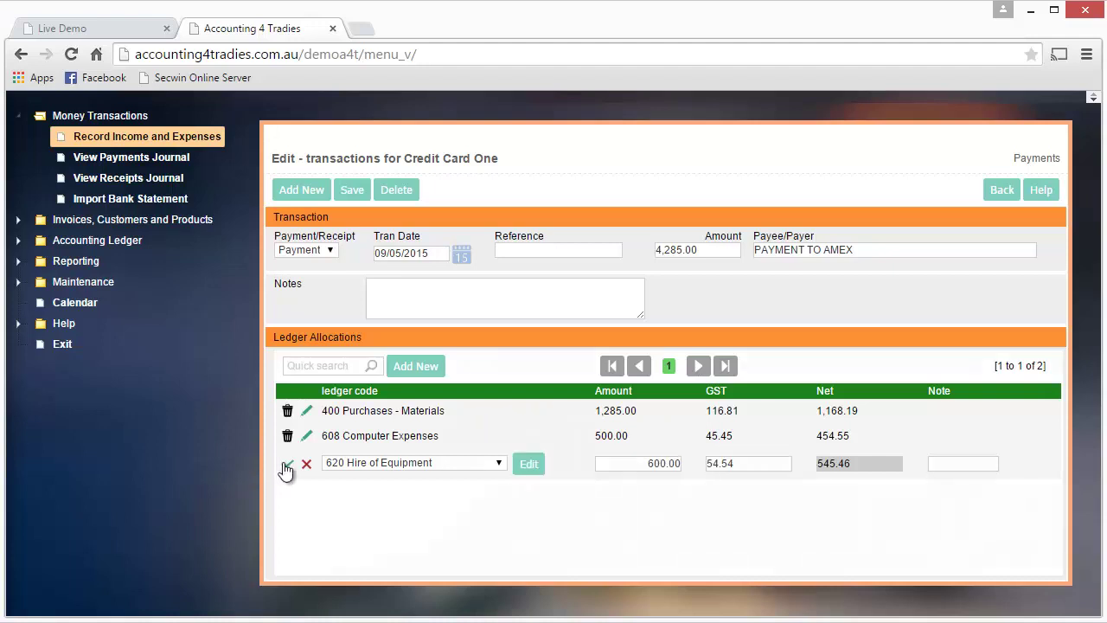
- Add a second 400 Purchases - Materials allocation line of 2,900.00 and try to save the transaction
left_click(389, 489)
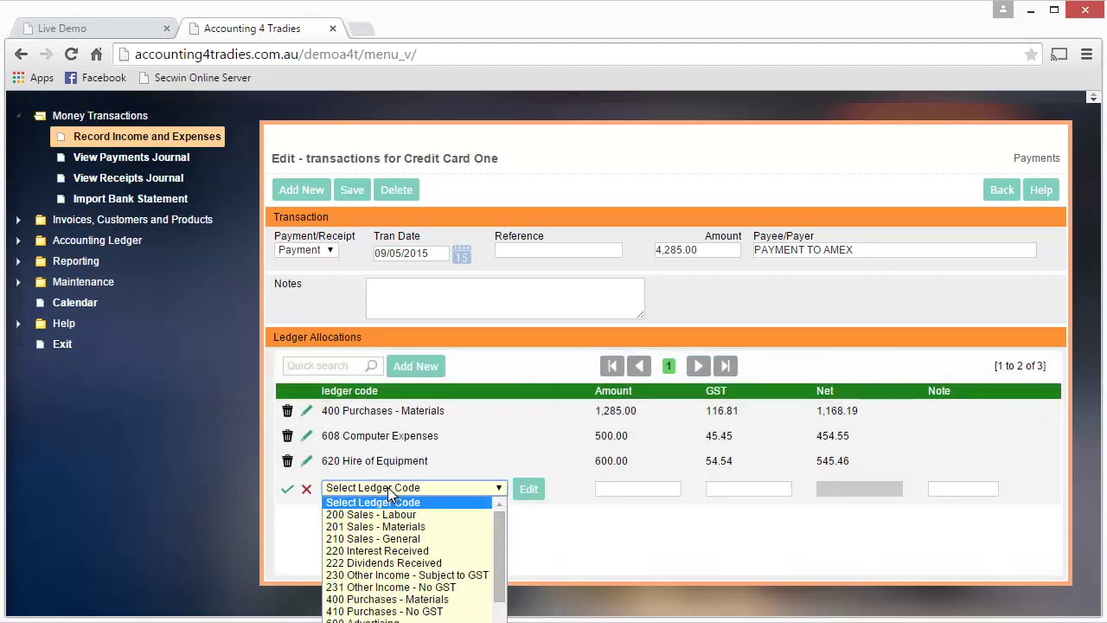
left_click(375, 600)
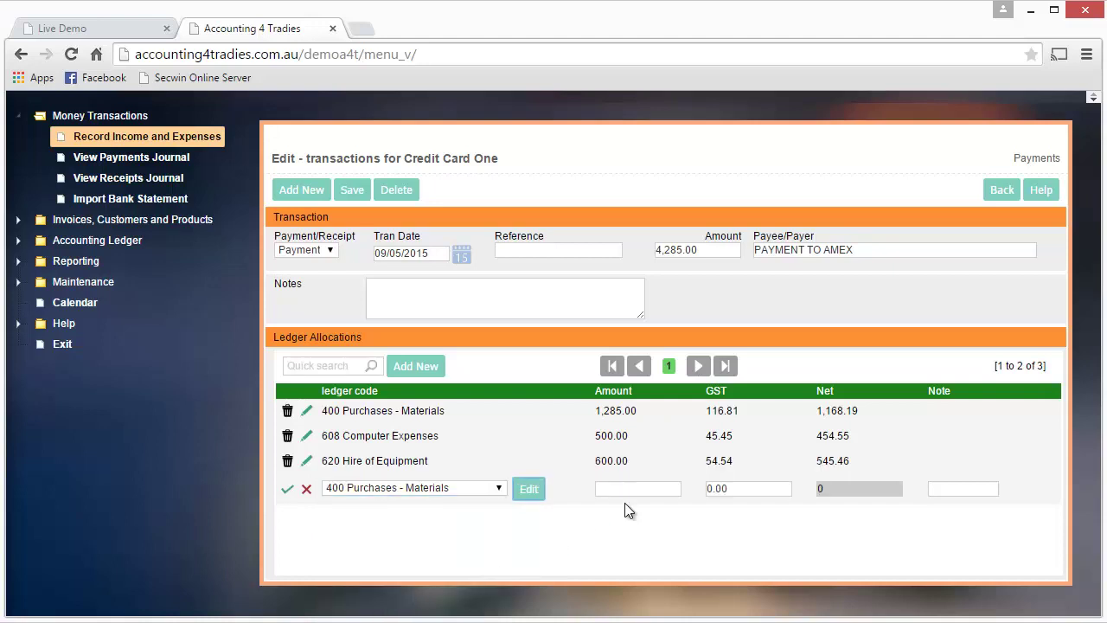
left_click(626, 484)
type("2,9")
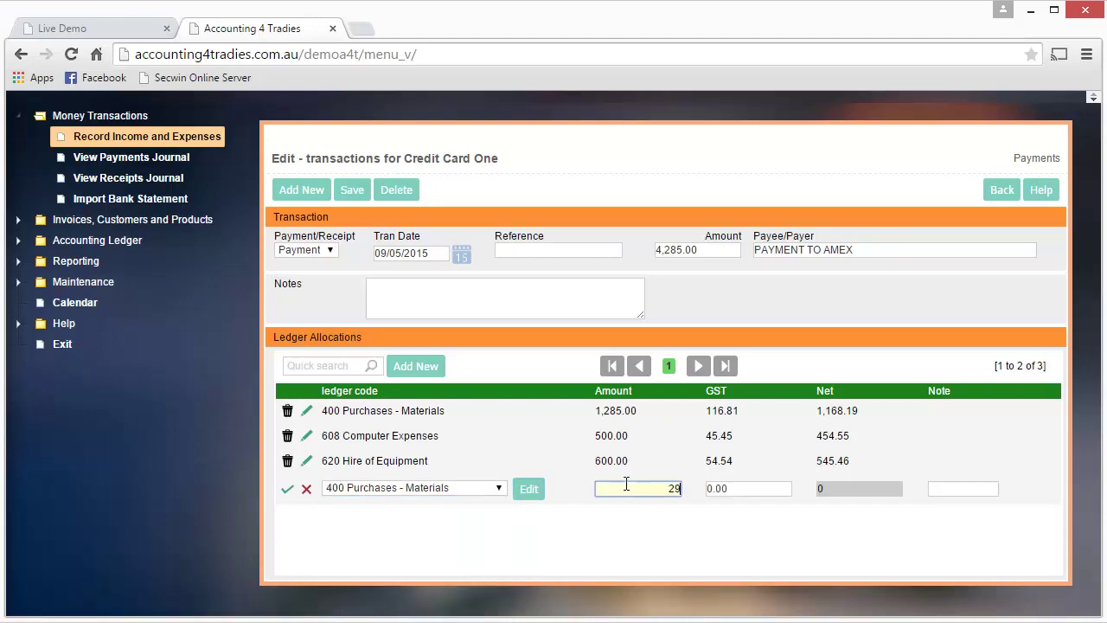
type("00")
key("Tab")
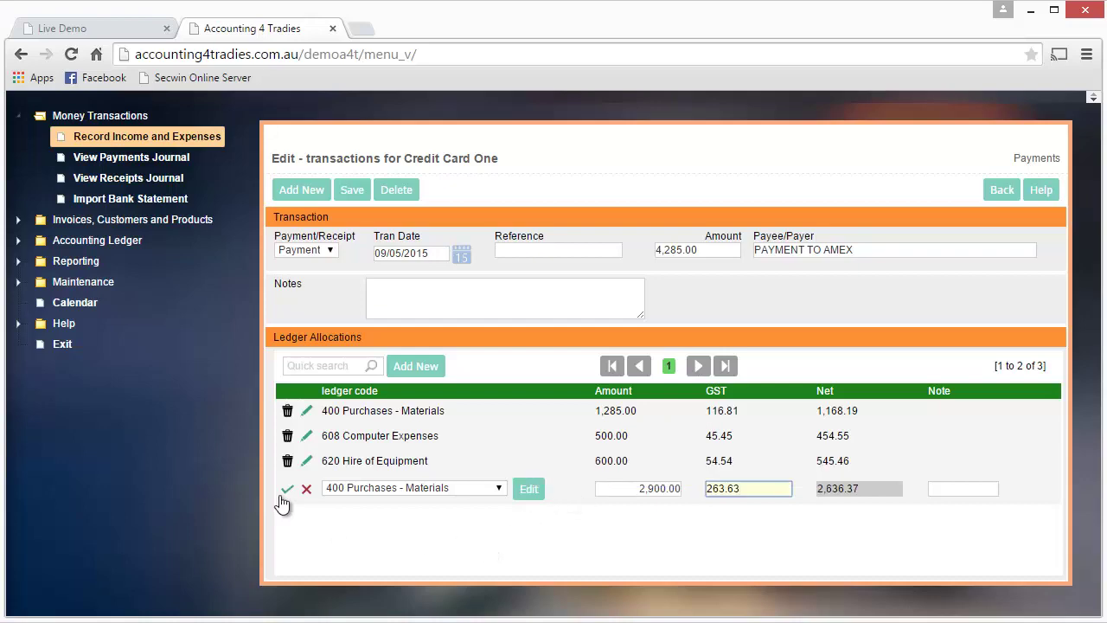
left_click(287, 489)
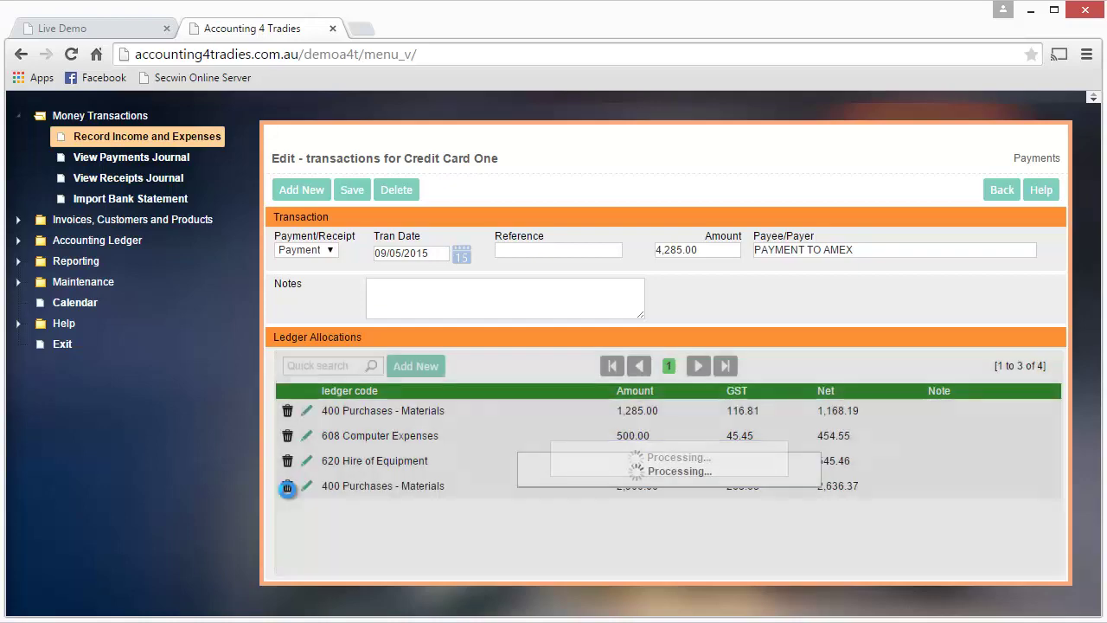
left_click(348, 189)
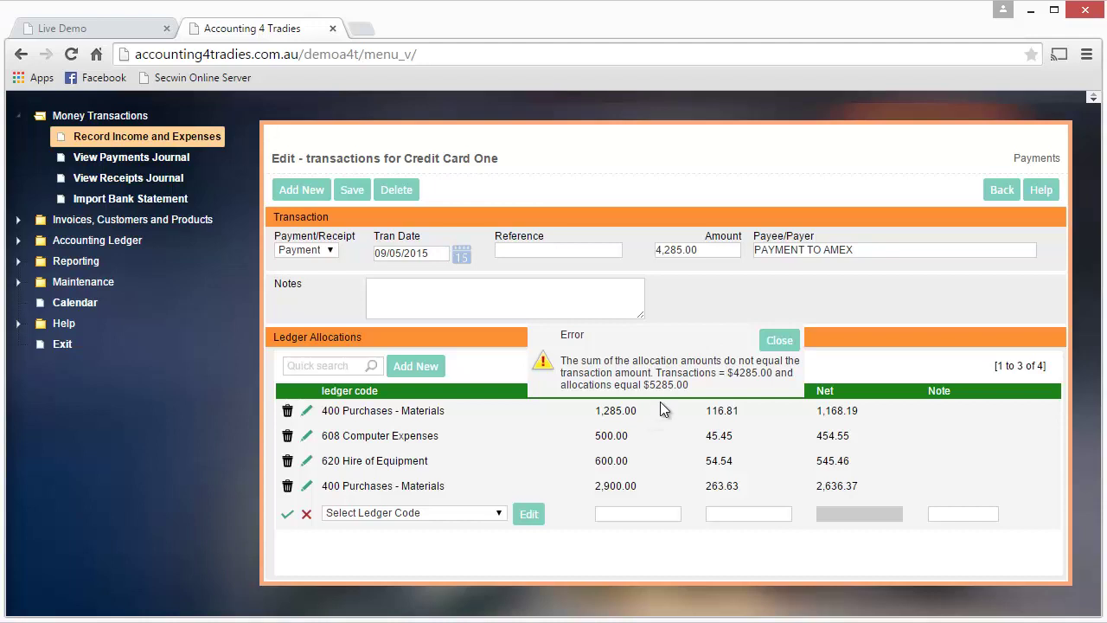
left_click(779, 341)
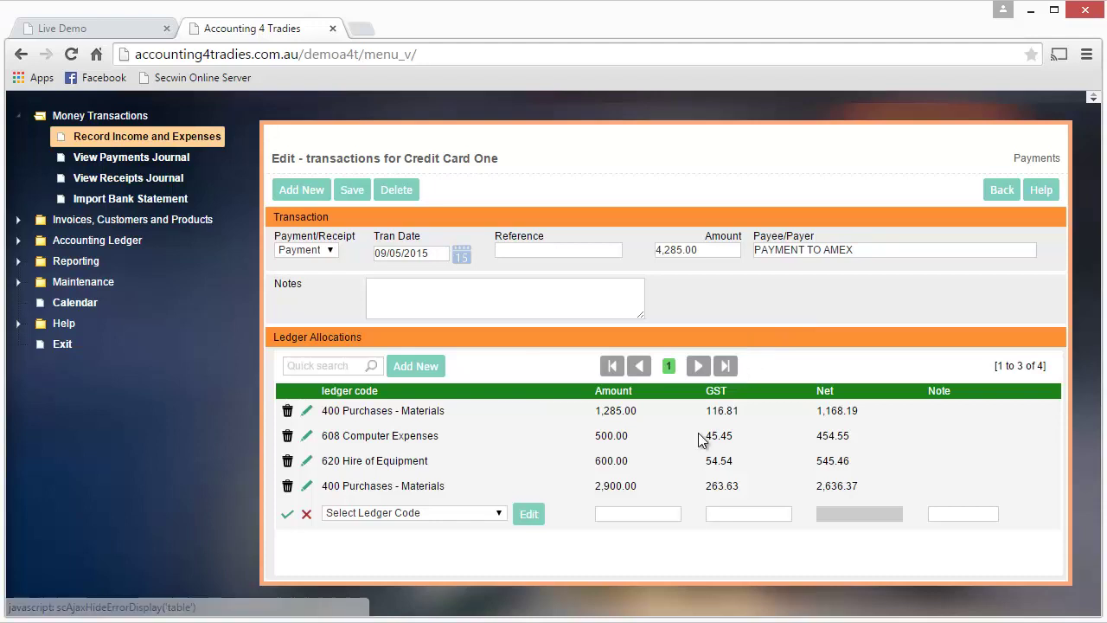
- Correct the second 400 Purchases - Materials line to 1,900.00, update it and save the AMEX transaction
left_click(307, 485)
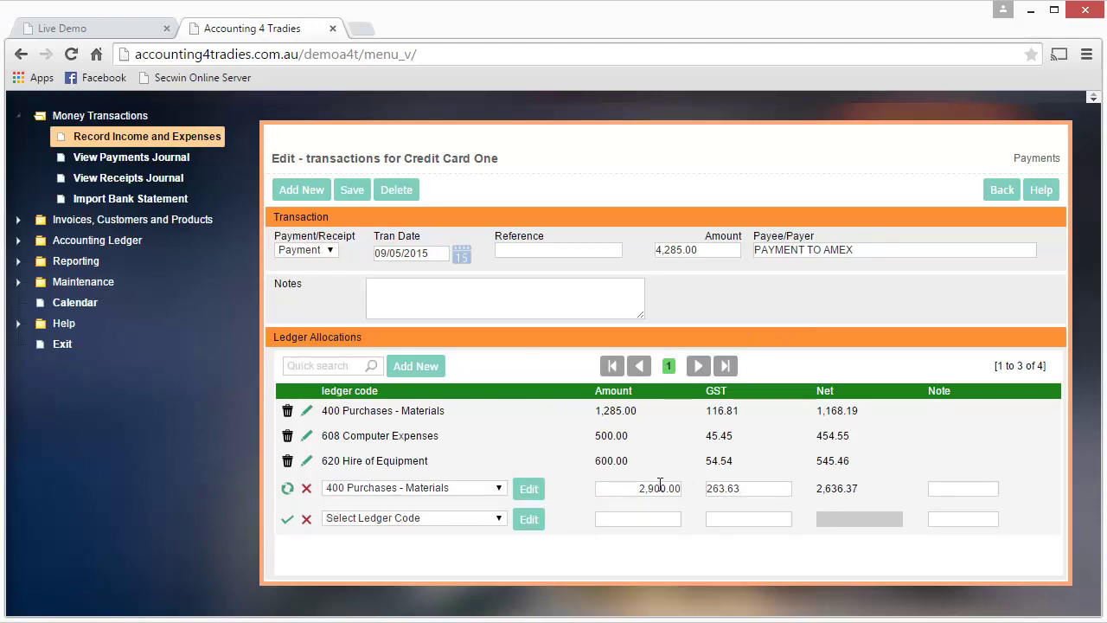
left_click(644, 488)
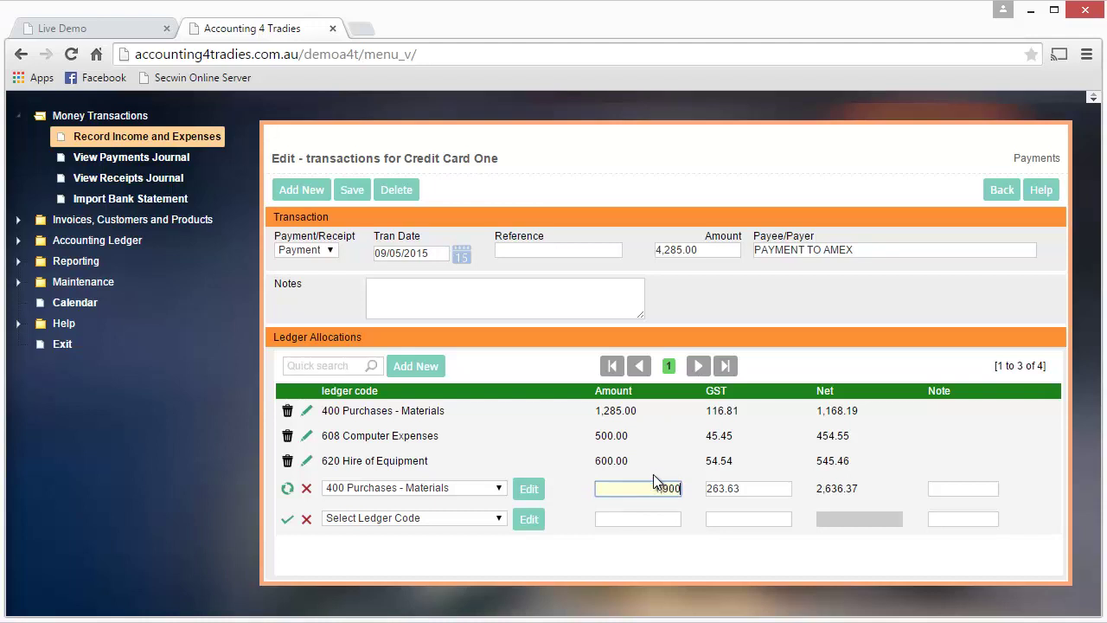
key("Tab")
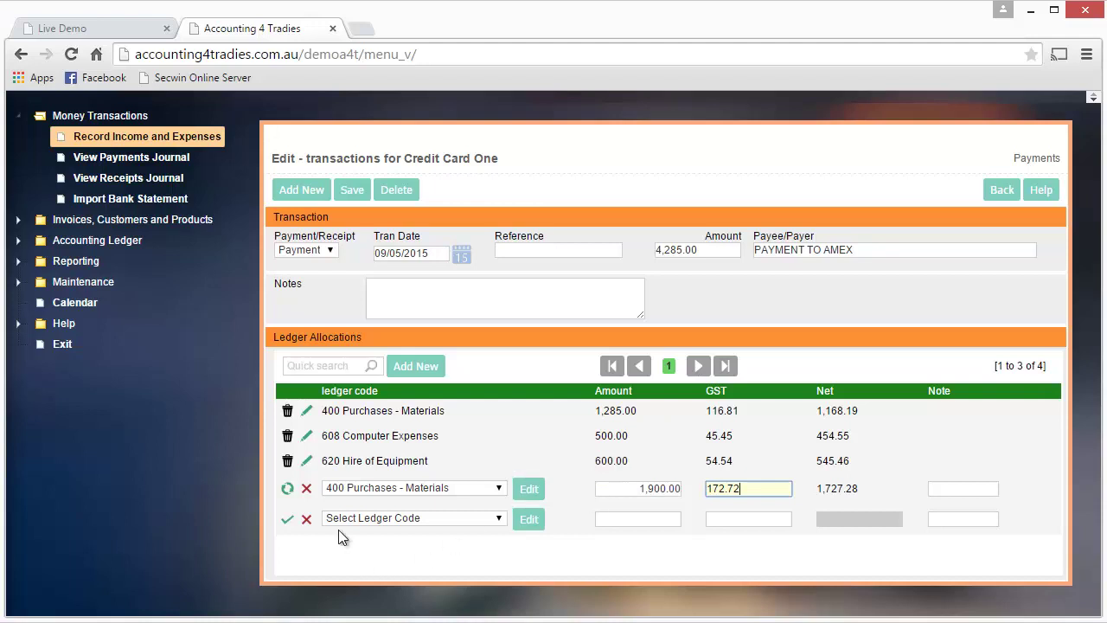
left_click(289, 490)
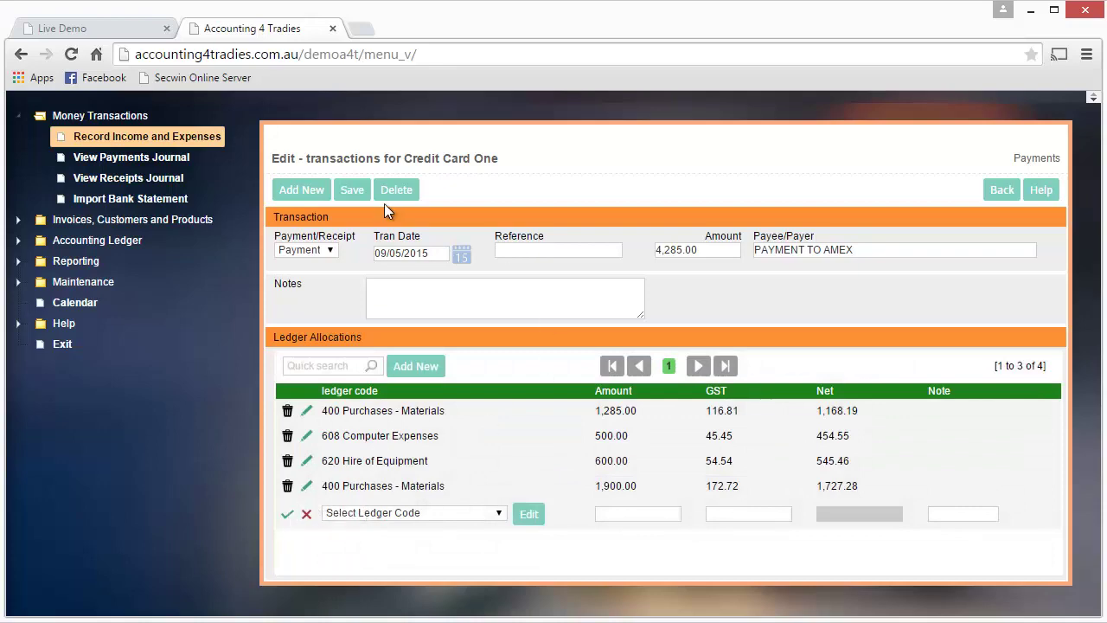
left_click(352, 189)
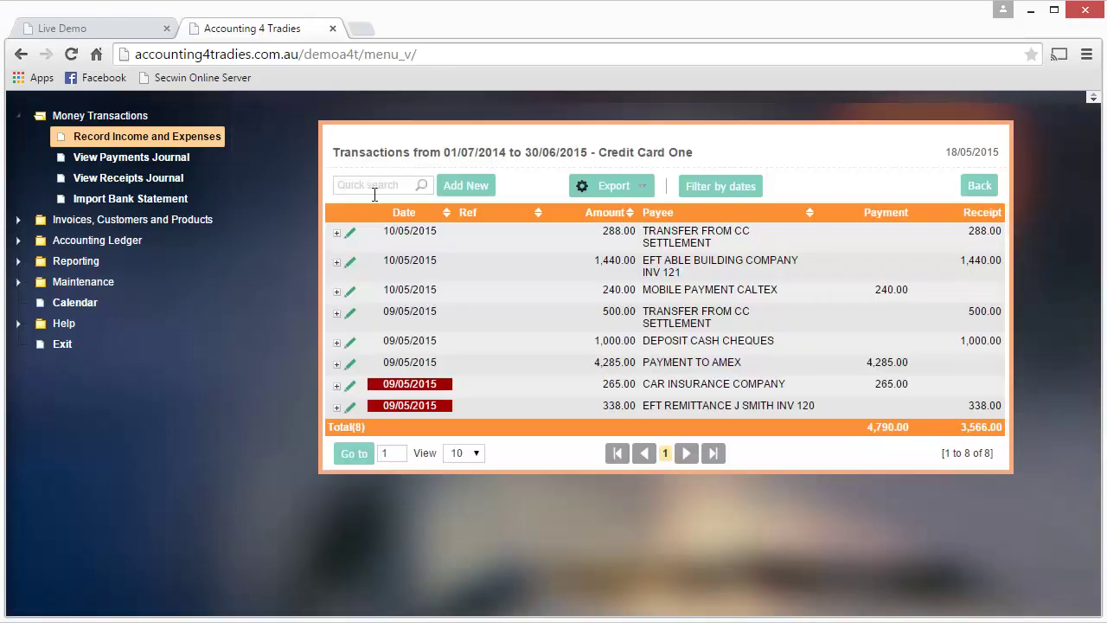
- Allocate 265.00 of the CAR INSURANCE COMPANY payment to ledger code 630 Insurance - General, store the line and save the transaction
left_click(351, 386)
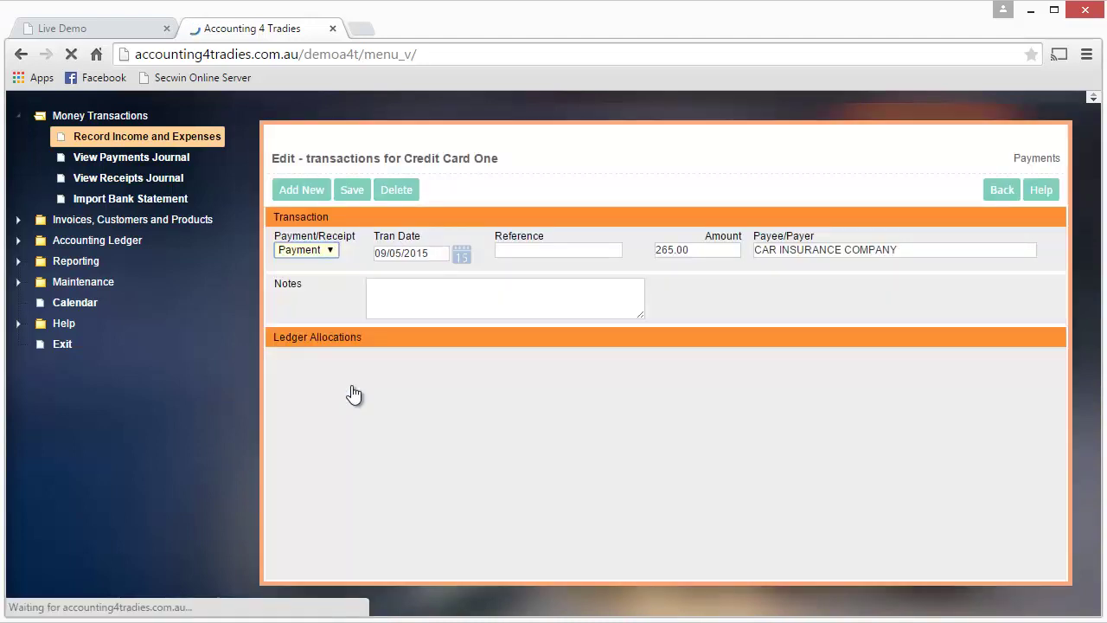
left_click(420, 369)
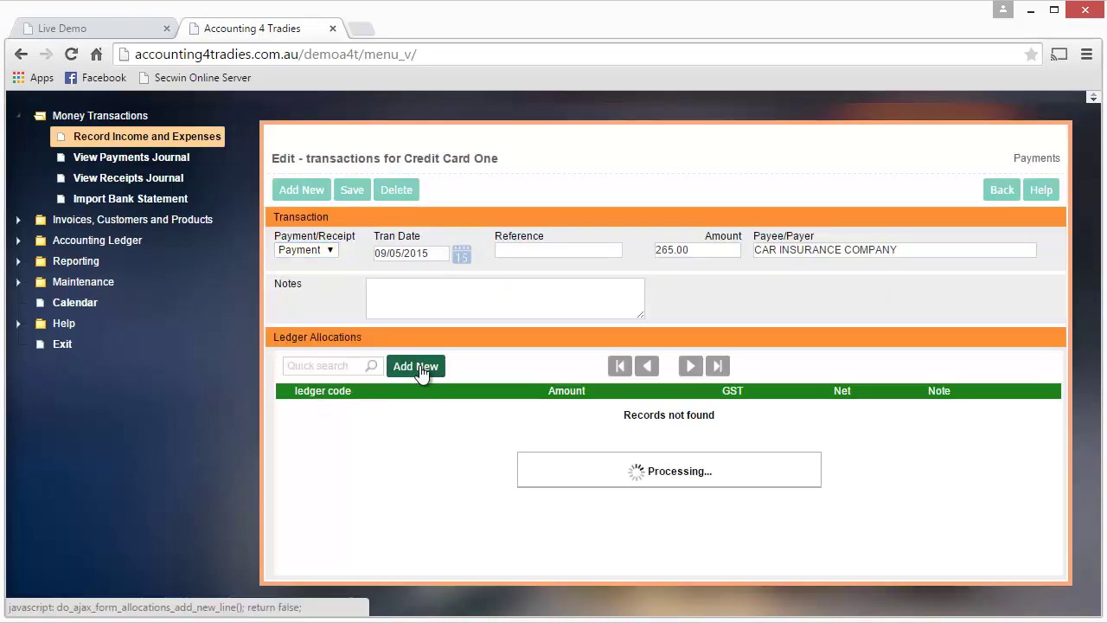
left_click(393, 414)
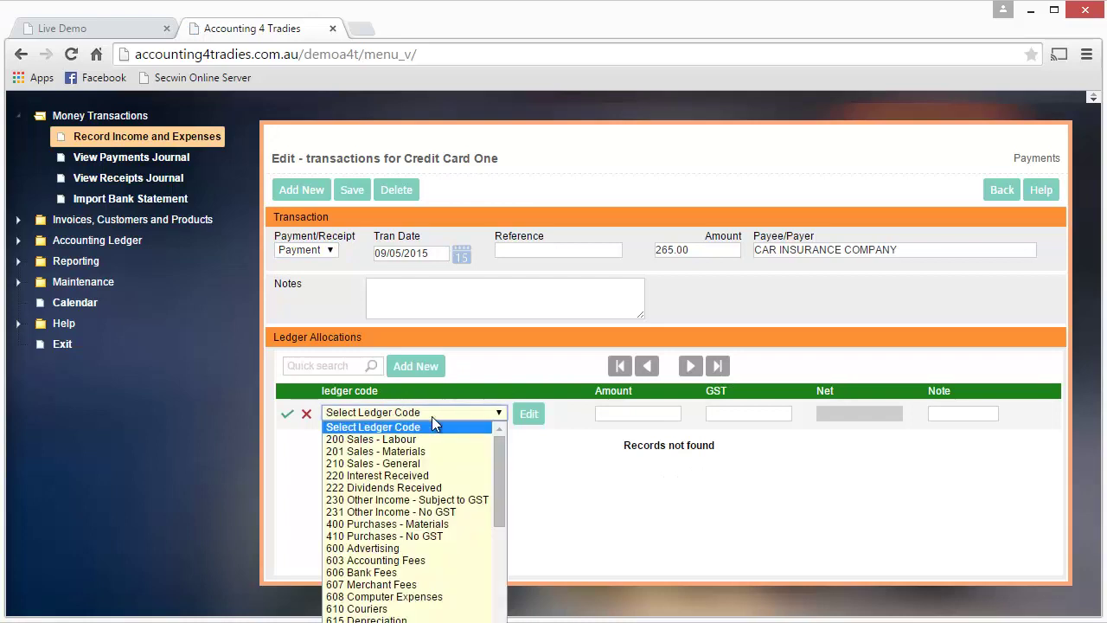
scroll(372, 605, "down", 6)
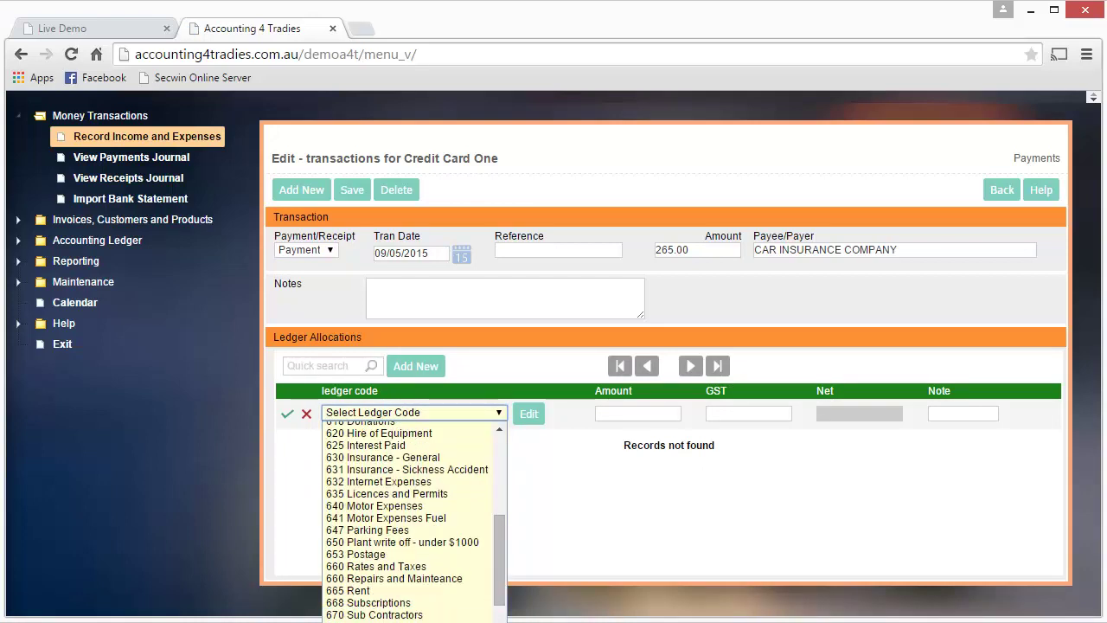
left_click(371, 457)
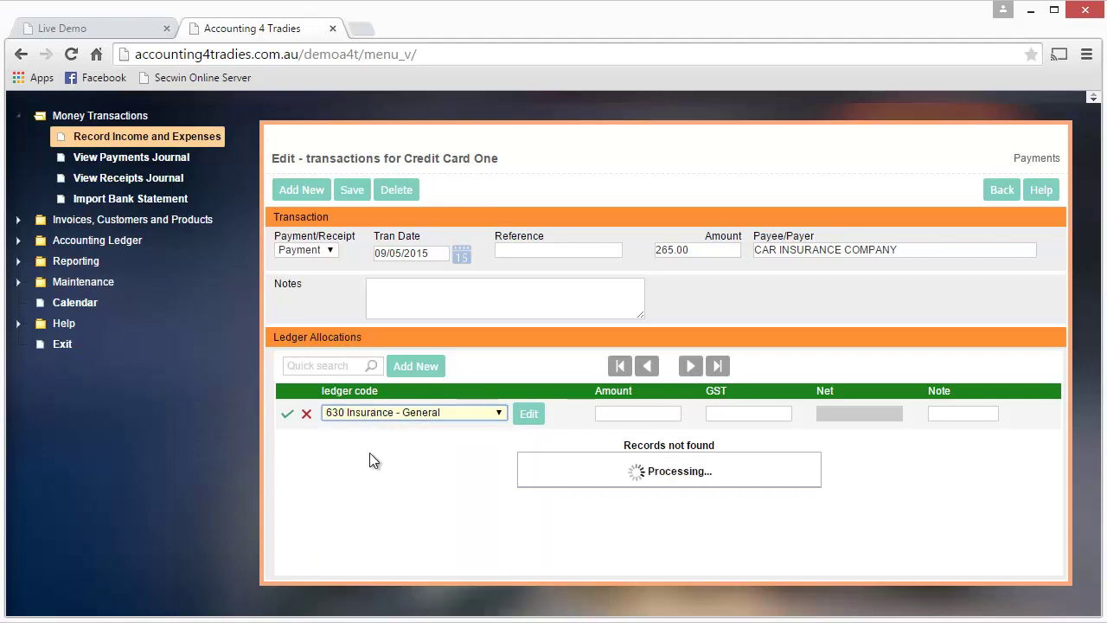
left_click(647, 421)
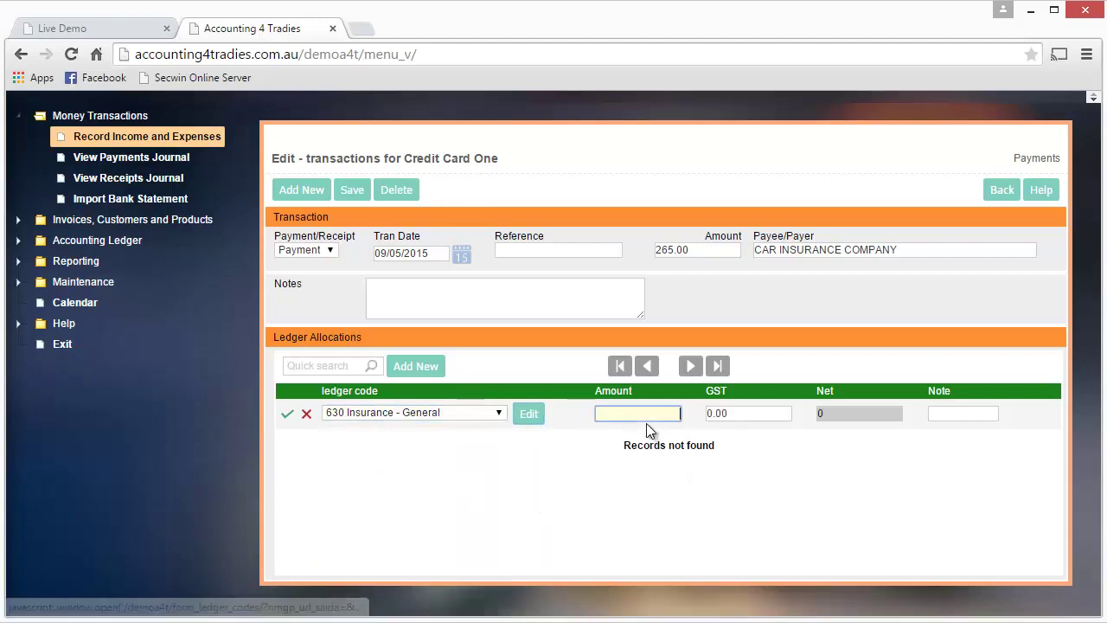
type("265")
key("Tab")
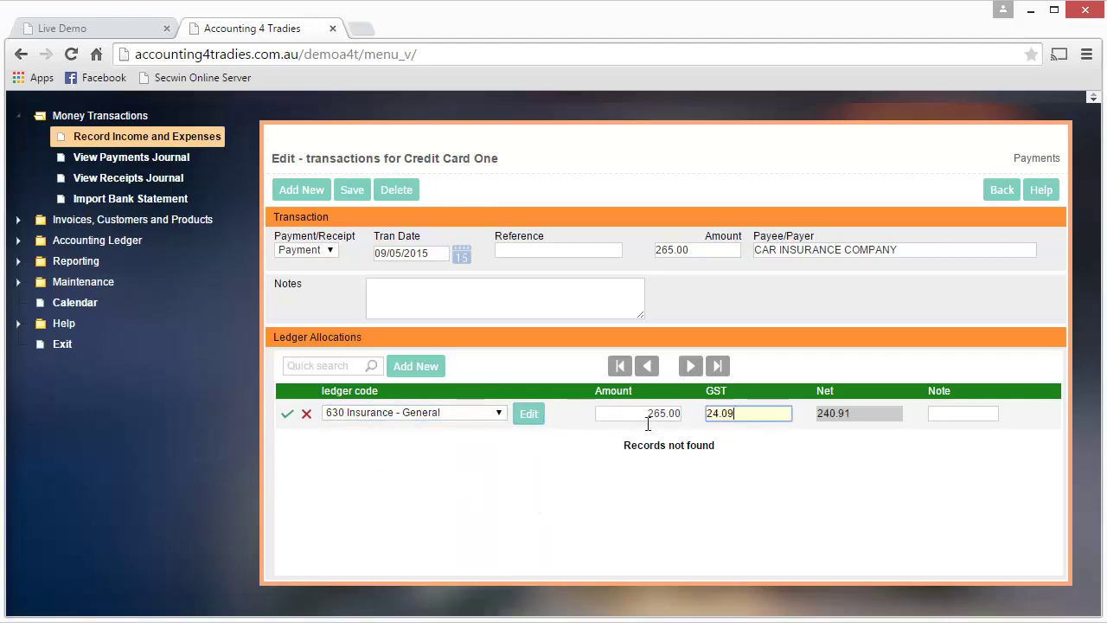
left_click(286, 417)
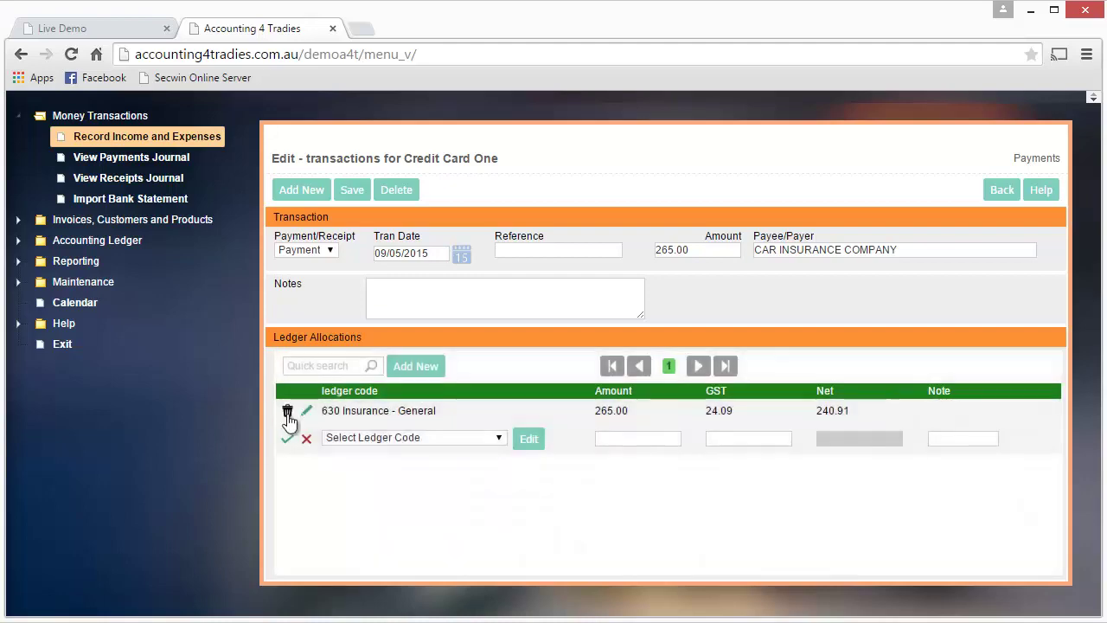
left_click(345, 189)
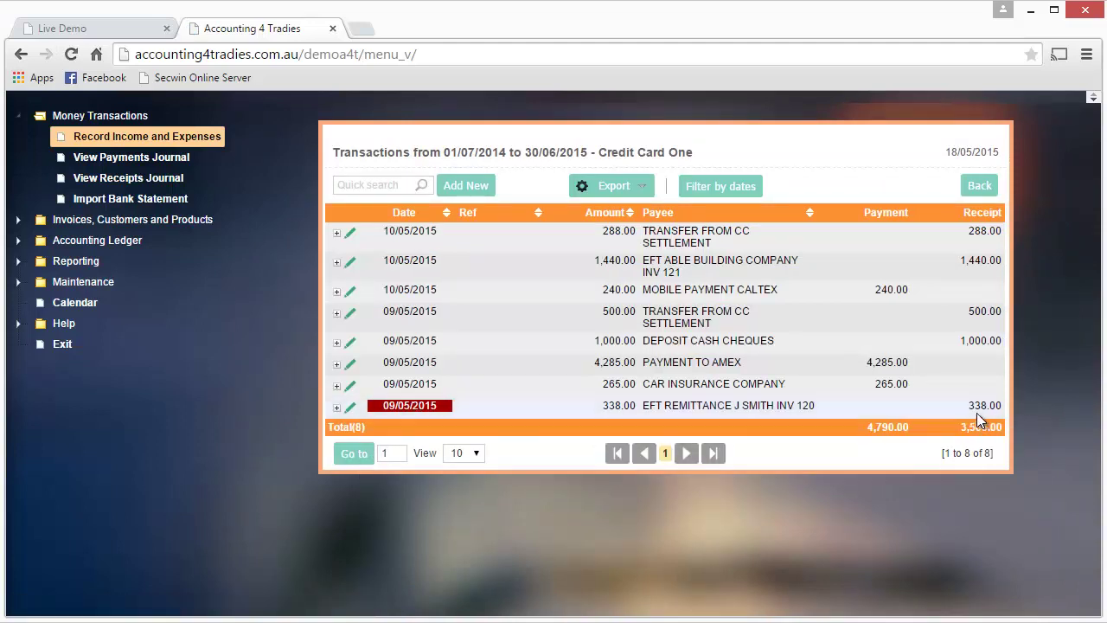
- Allocate 338.00 of the EFT remittance receipt to ledger code 201 Sales - Materials, store the line and save the transaction
left_click(349, 409)
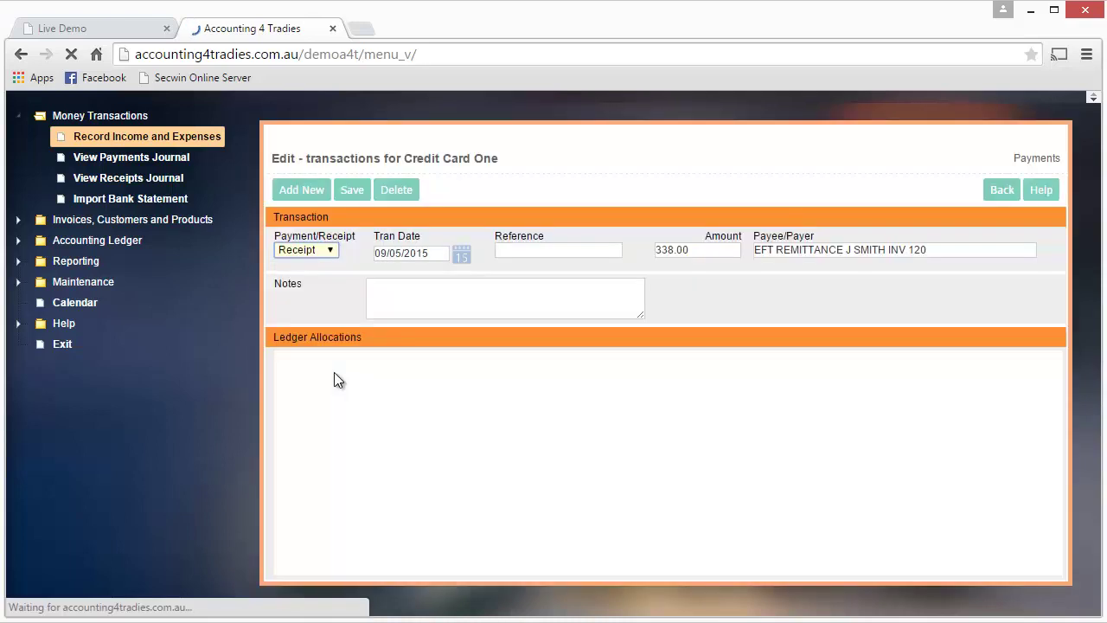
left_click(415, 371)
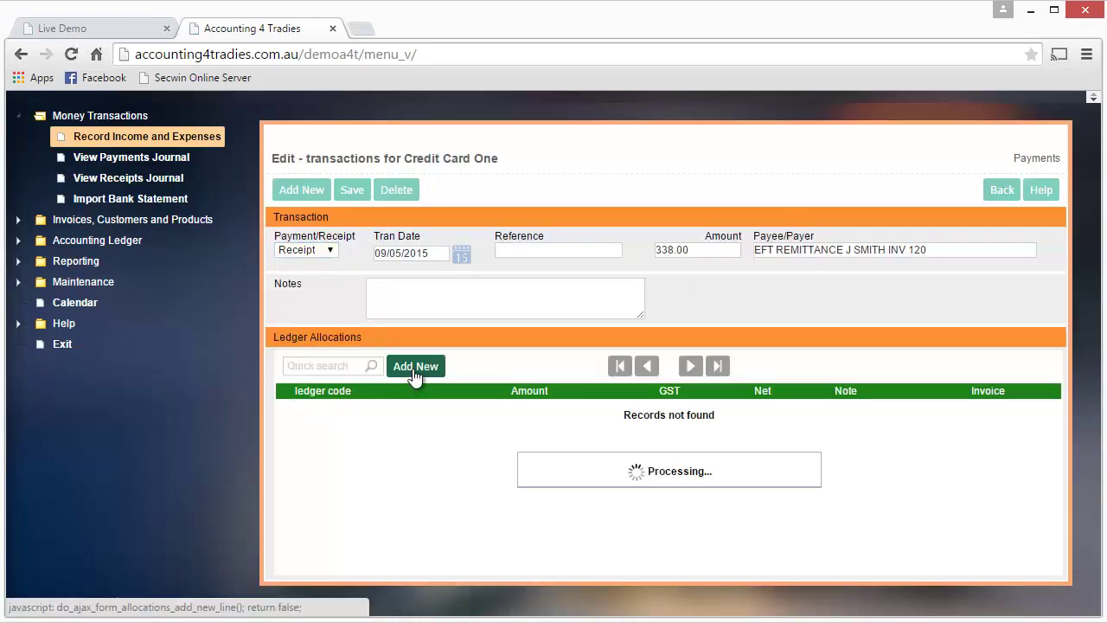
left_click(329, 417)
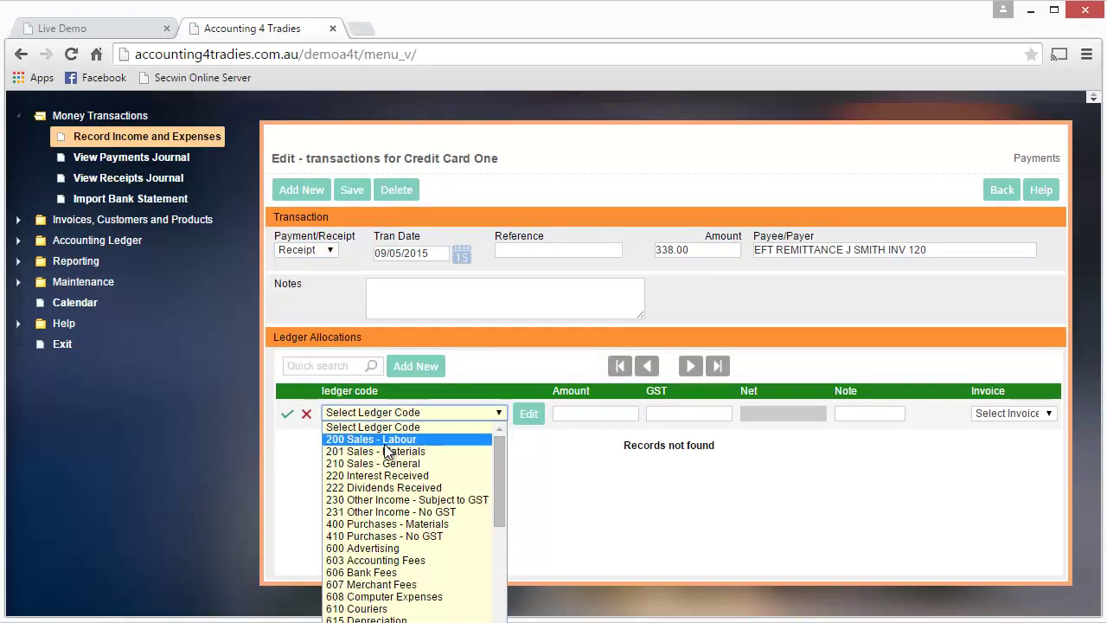
left_click(361, 451)
left_click(611, 412)
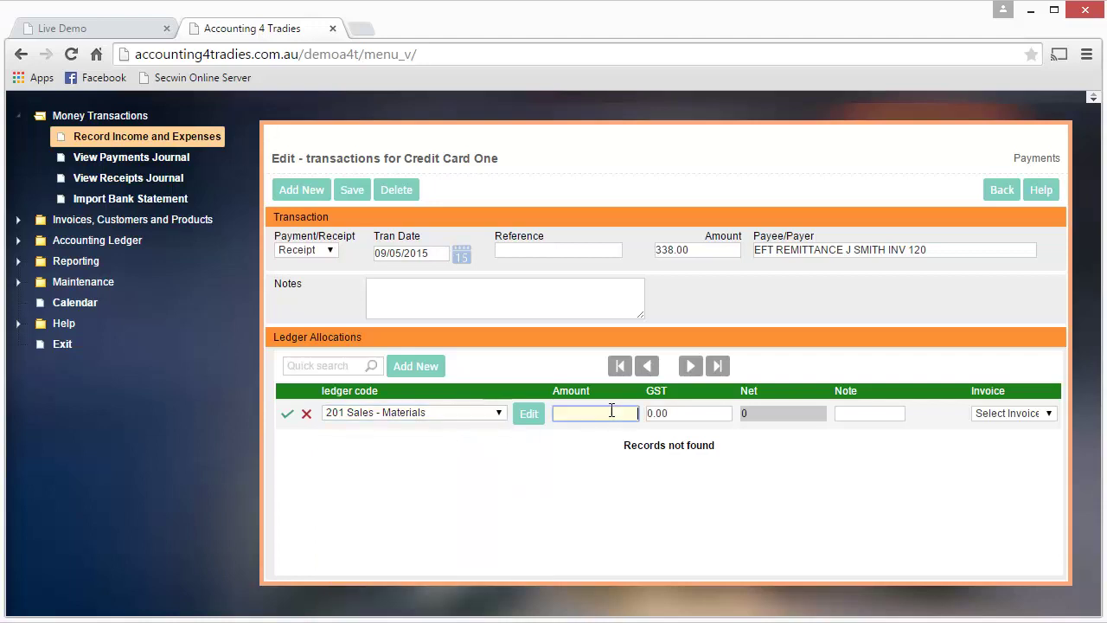
type("338")
key("Tab")
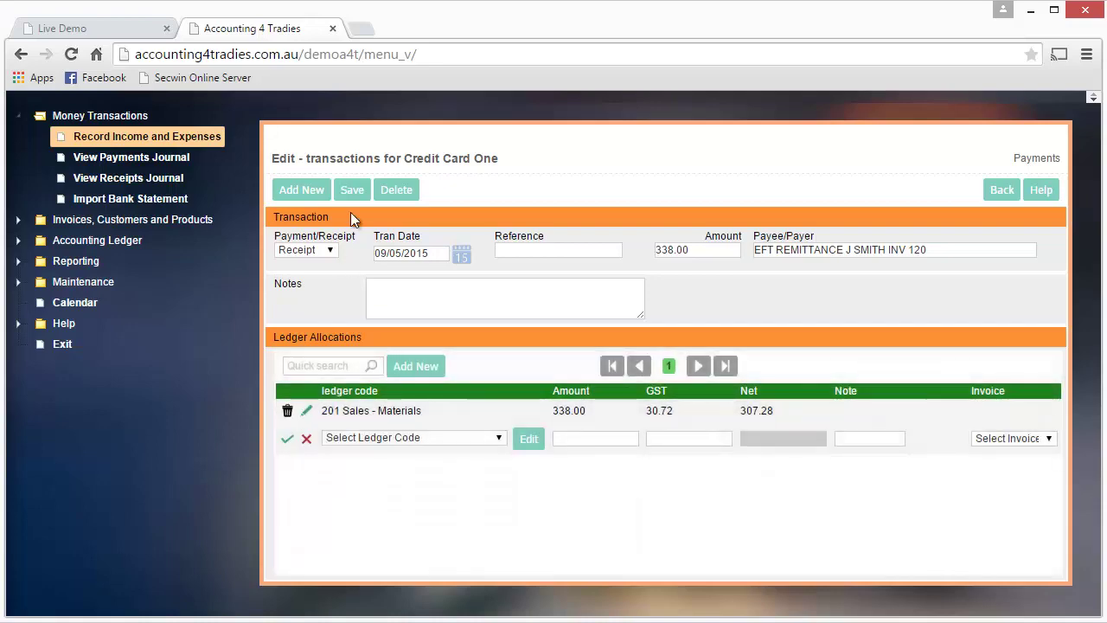
left_click(352, 189)
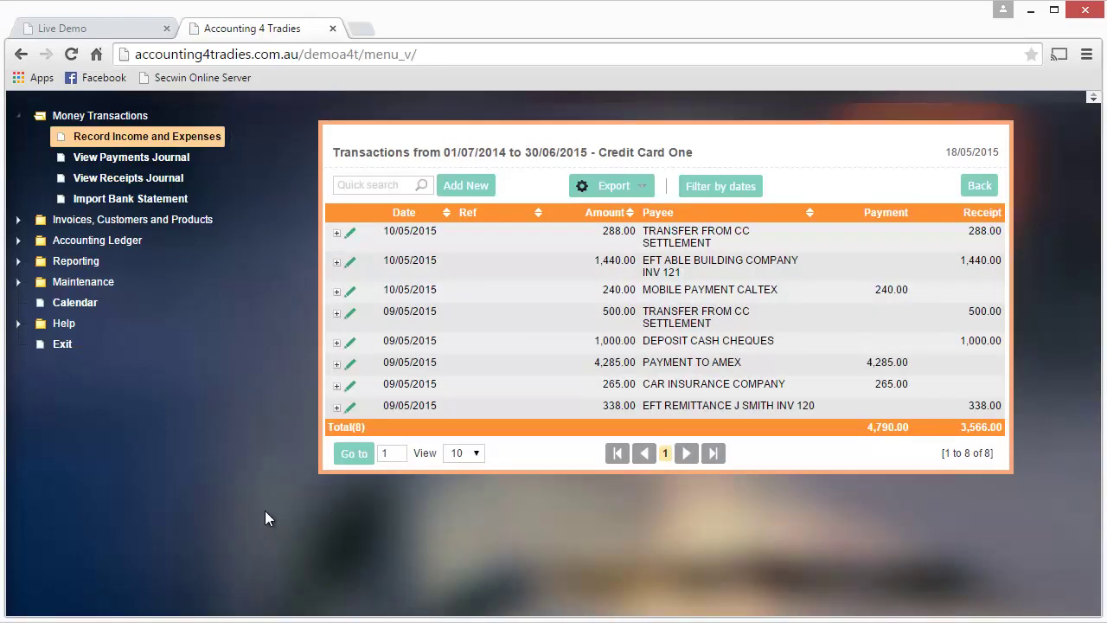